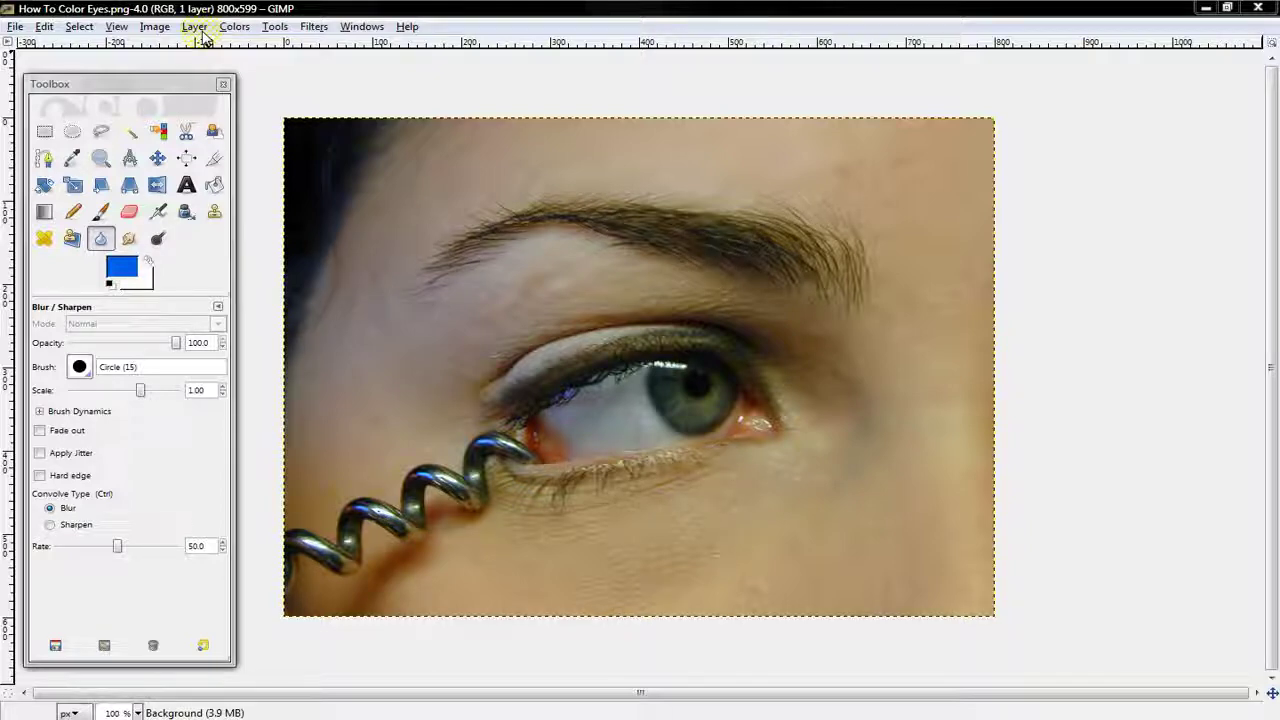
Step: Add a new transparent layer the size of the image, 800 × 599 px, above the eye photo
{"action": "left_click", "coordinate": [192, 28]}
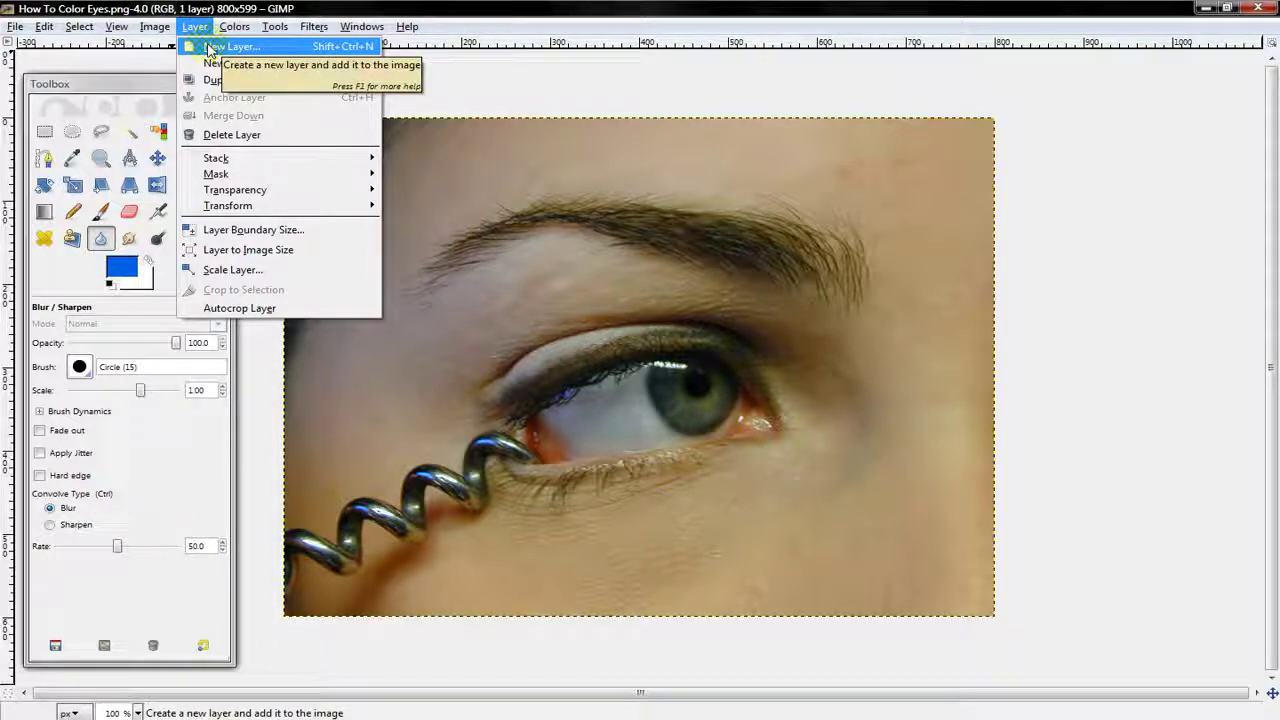
{"action": "left_click", "coordinate": [208, 47]}
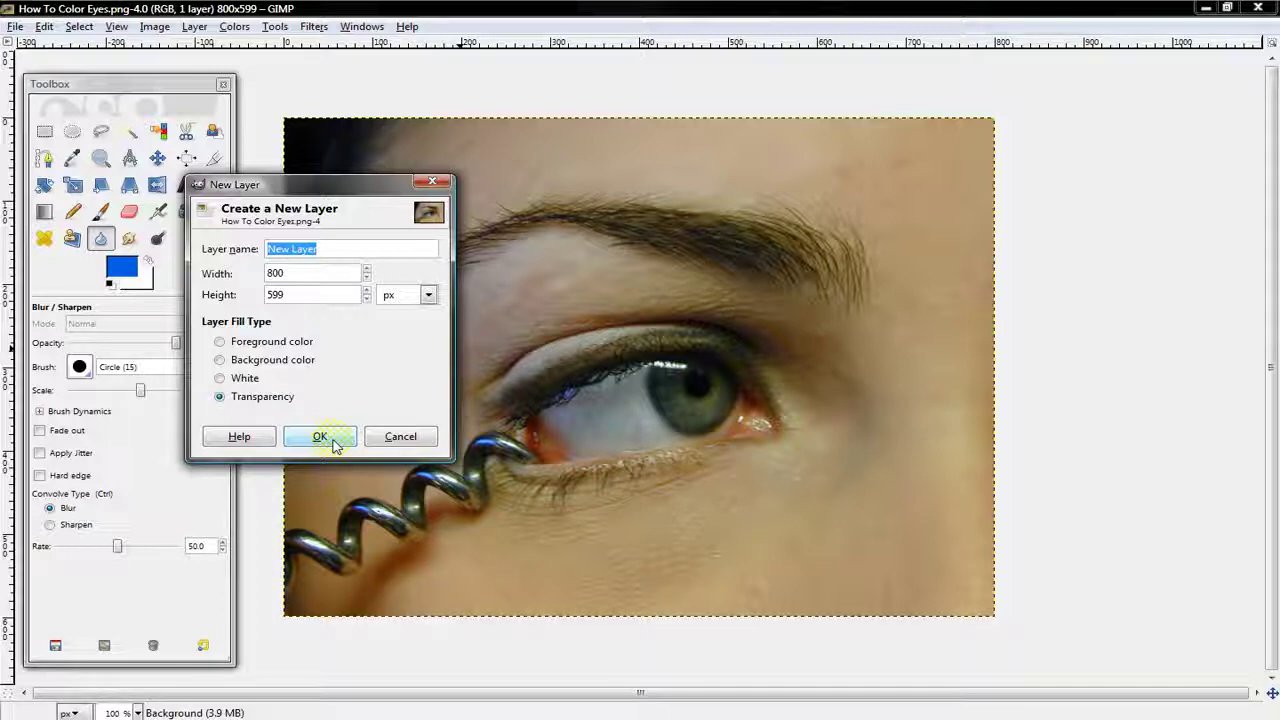
{"action": "left_click", "coordinate": [335, 445]}
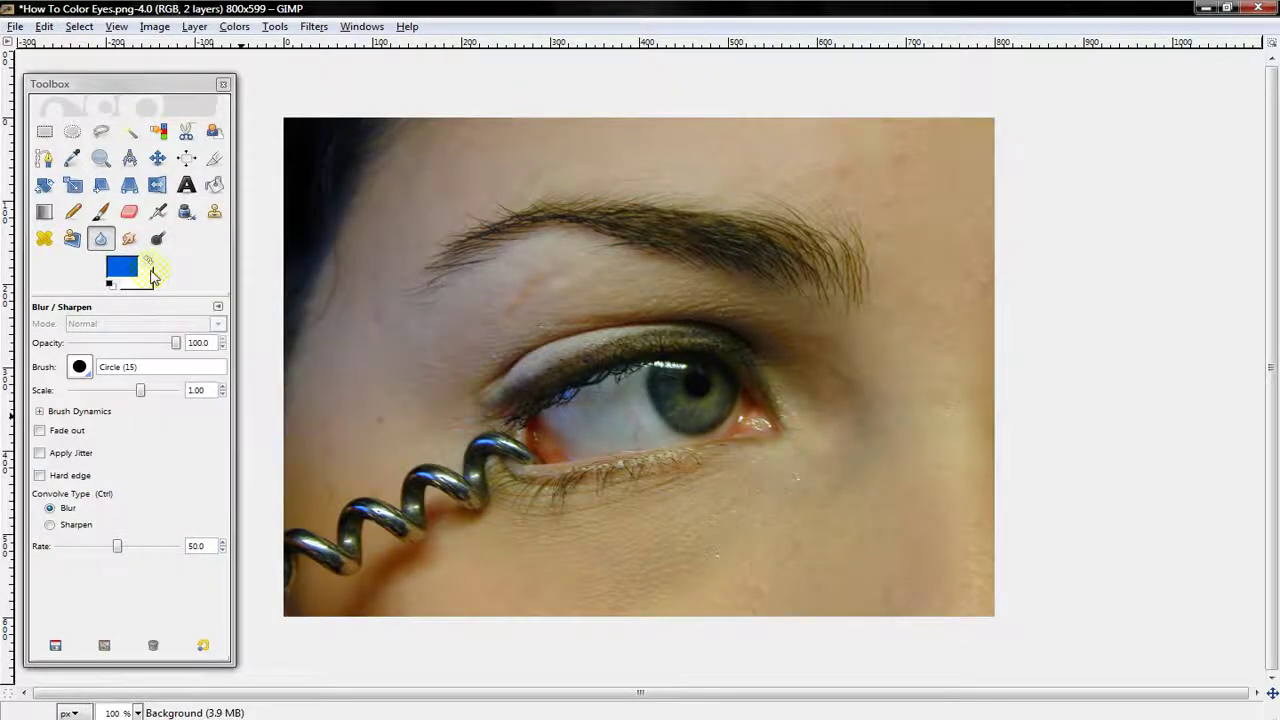
Step: Show the Layers dialog and set the new layer's blend mode to Color
{"action": "left_click", "coordinate": [360, 27]}
{"action": "mouse_move", "coordinate": [386, 64]}
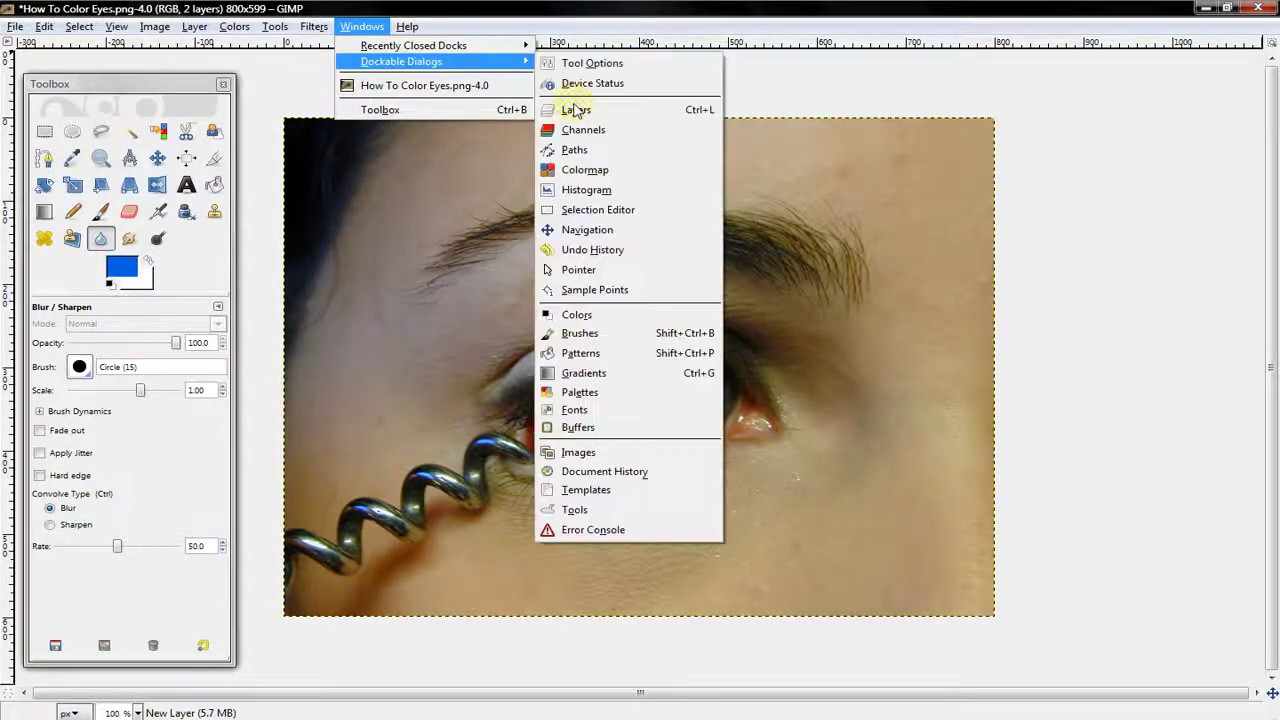
{"action": "left_click", "coordinate": [575, 110]}
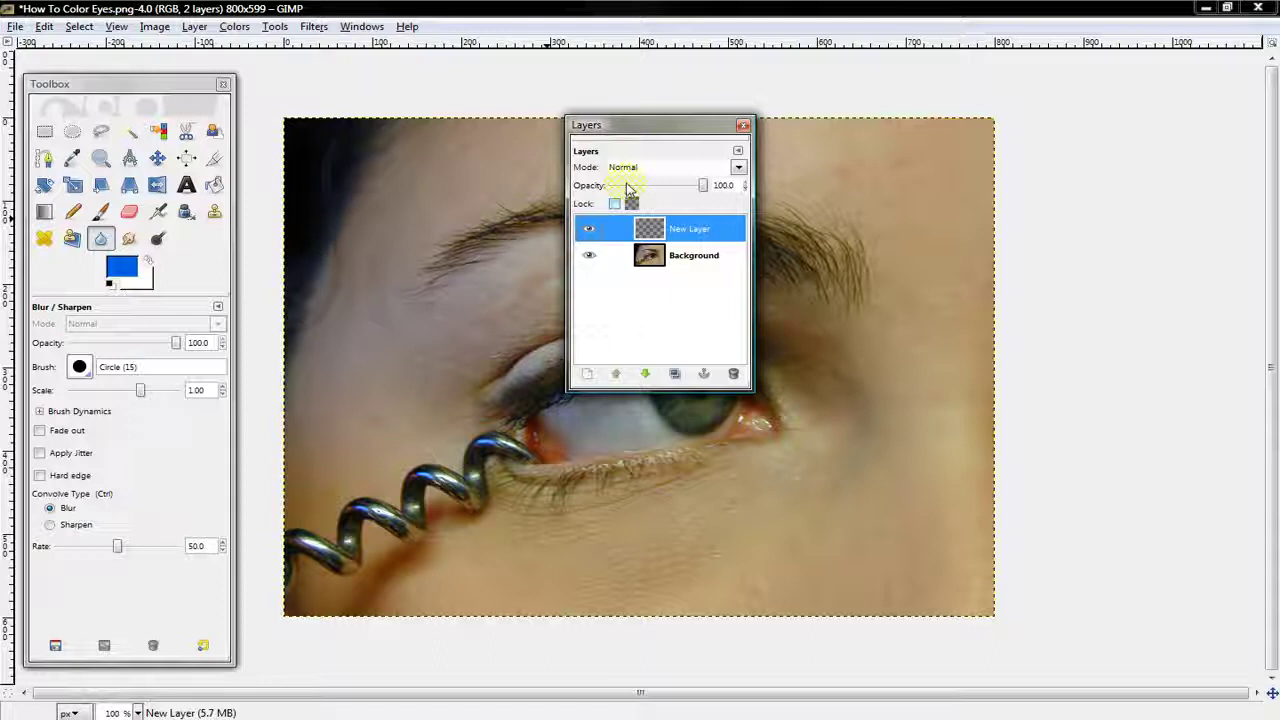
{"action": "left_click", "coordinate": [623, 167]}
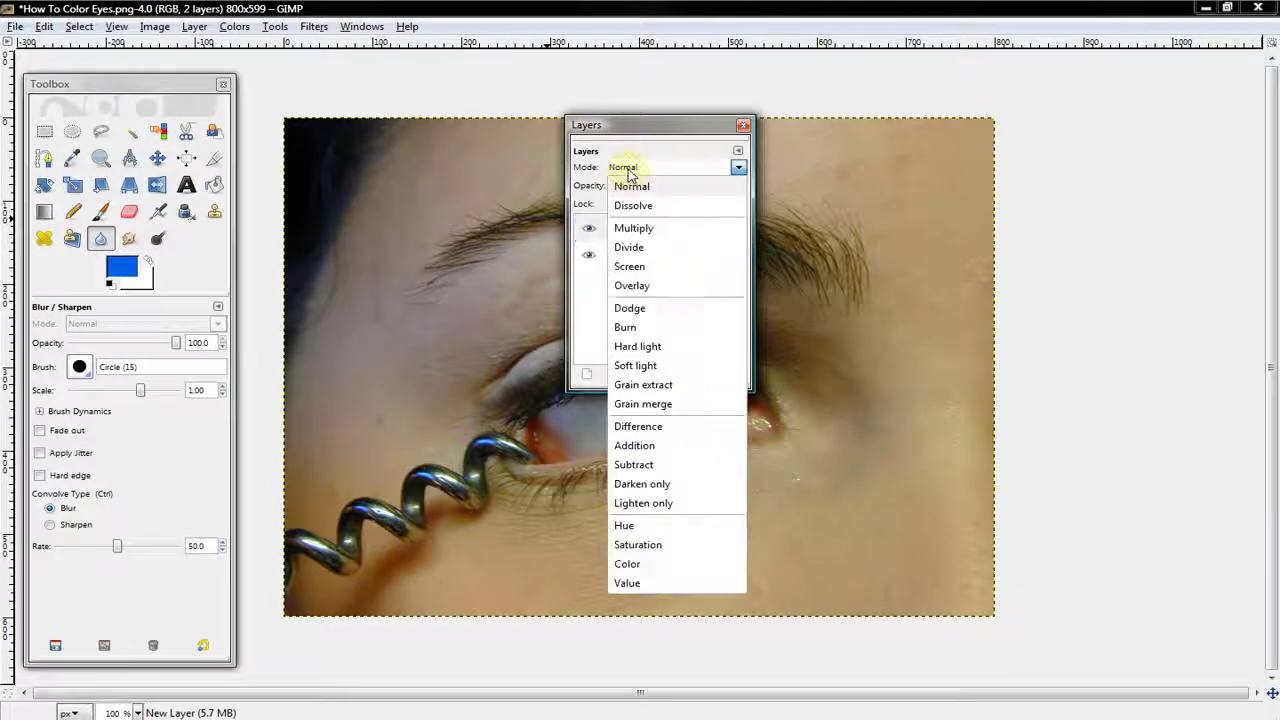
{"action": "left_click", "coordinate": [650, 562]}
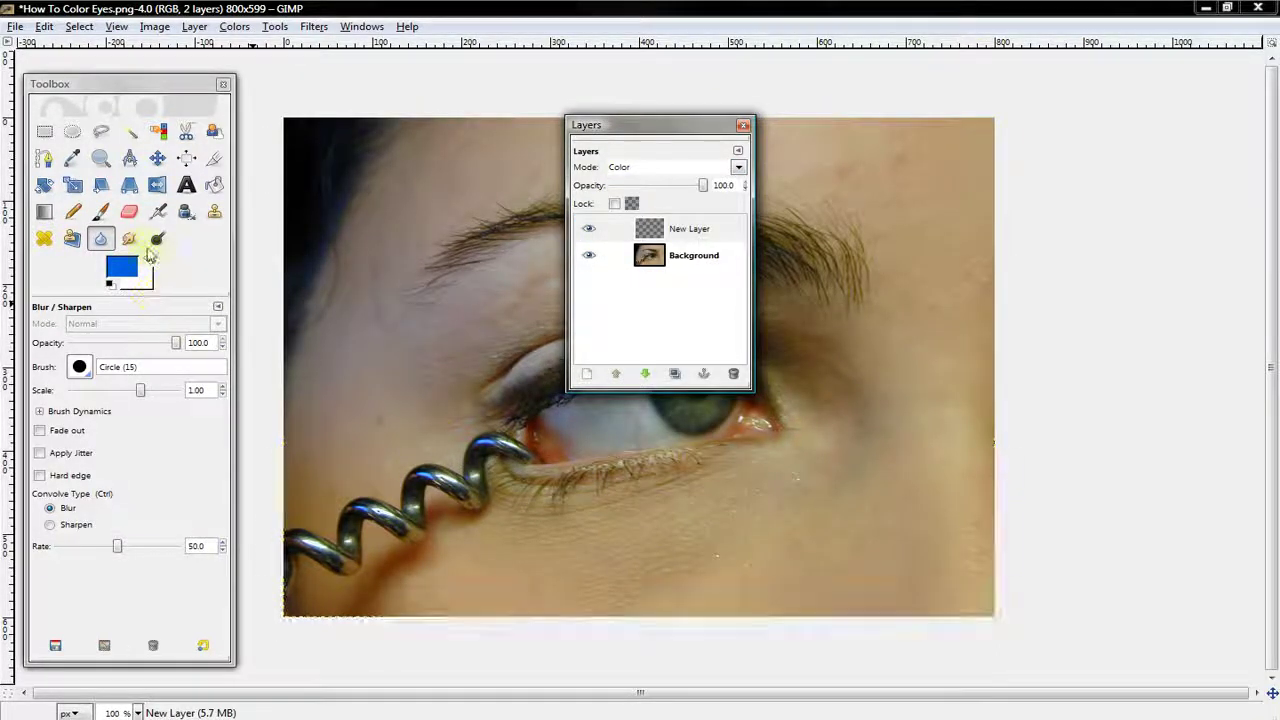
Step: Airbrush the whole iris on the new layer with the blue foreground color 005fe6 and the Circle (15) brush
{"action": "left_click", "coordinate": [157, 211]}
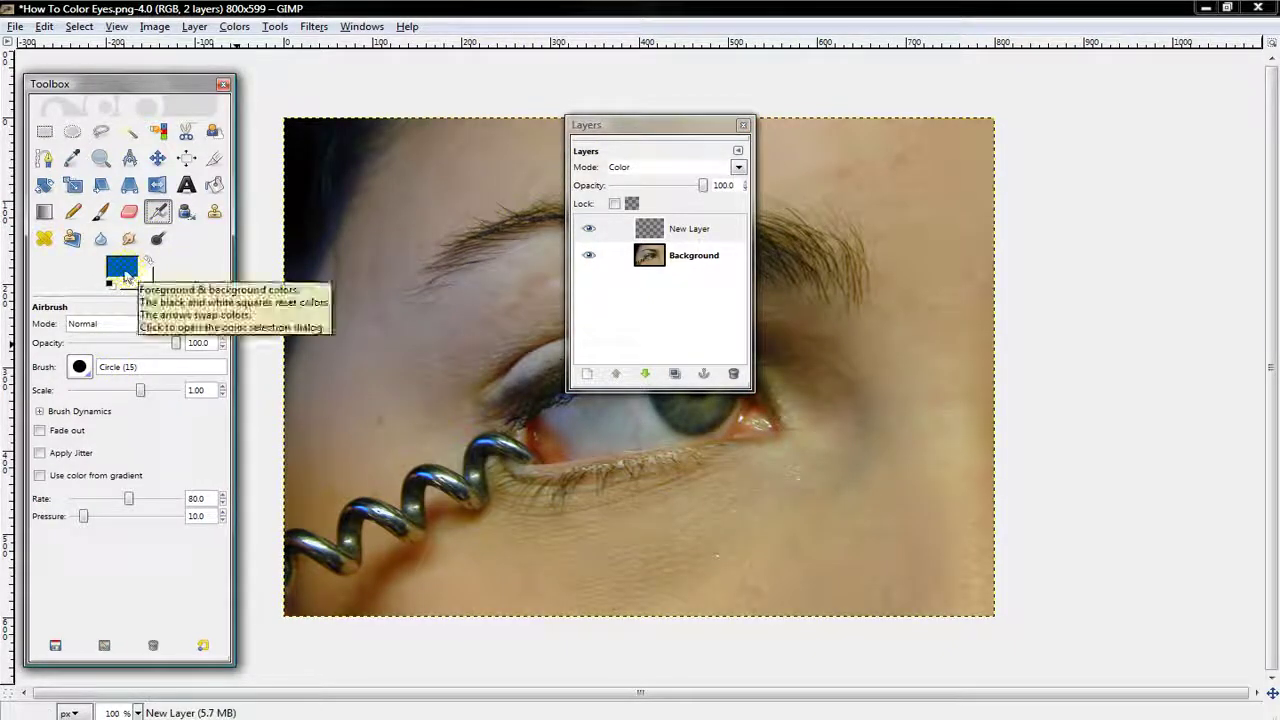
{"action": "left_click", "coordinate": [122, 268]}
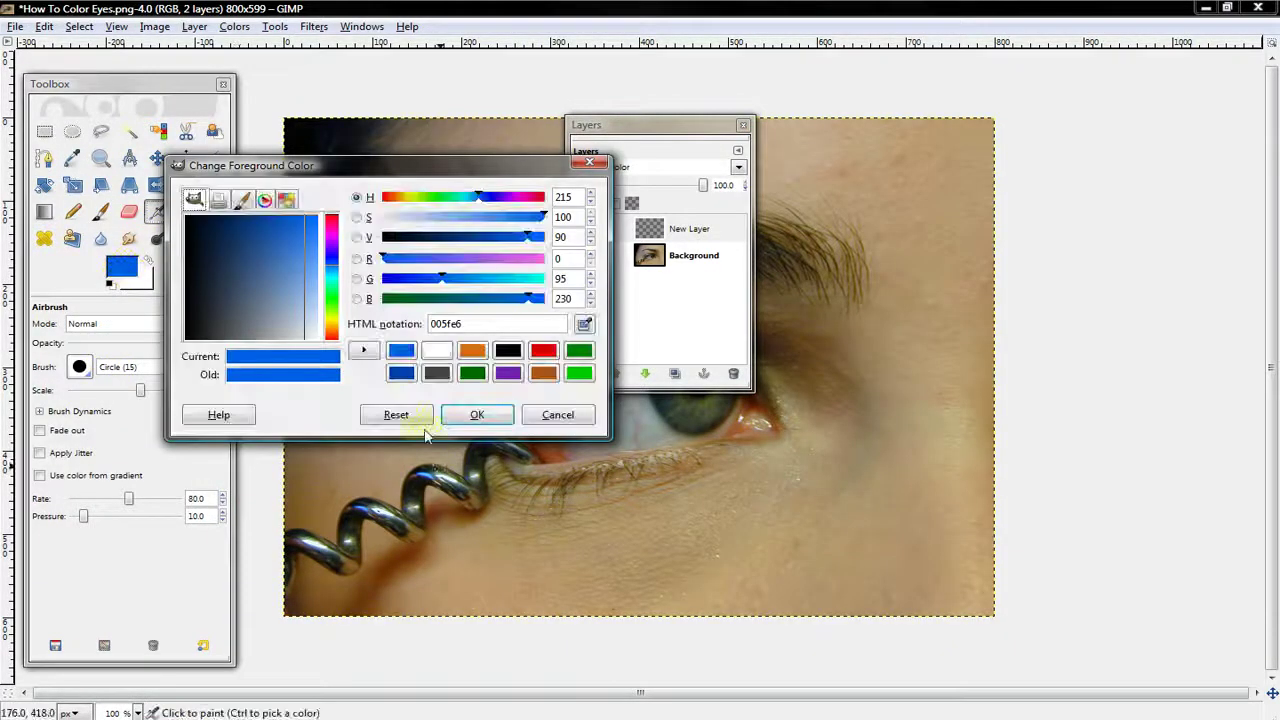
{"action": "left_click", "coordinate": [484, 417]}
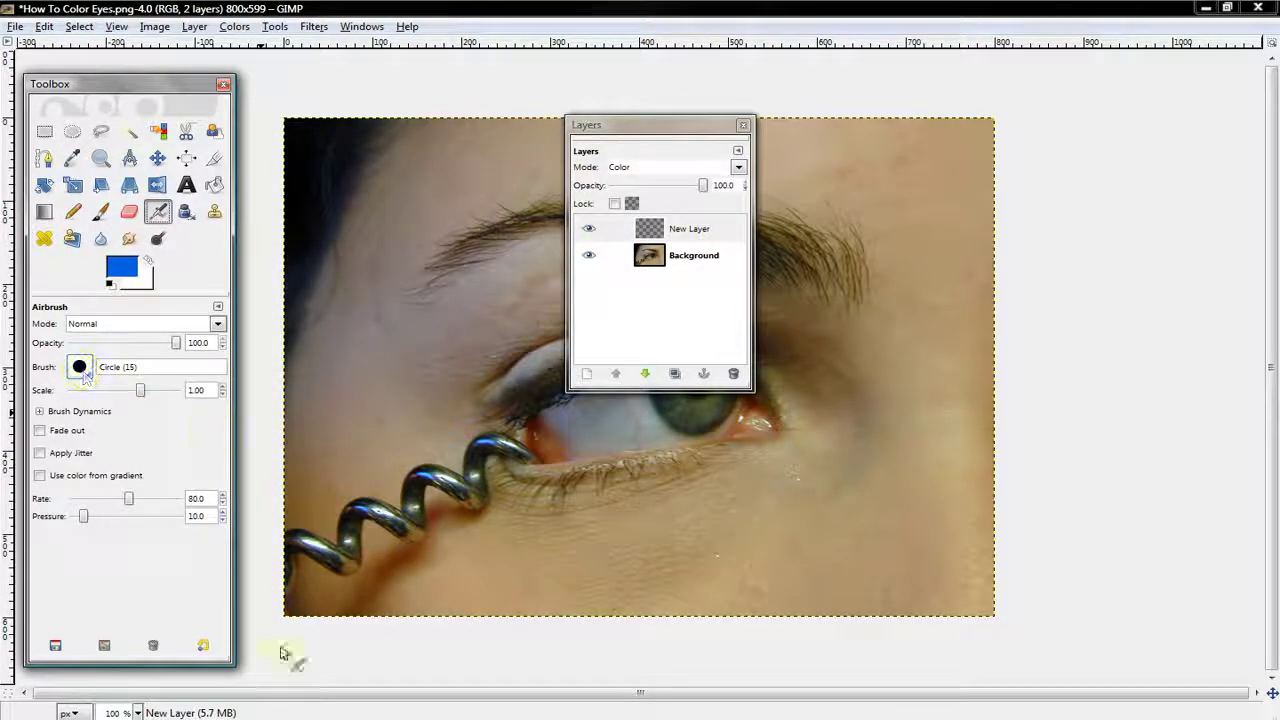
{"action": "left_click", "coordinate": [130, 713]}
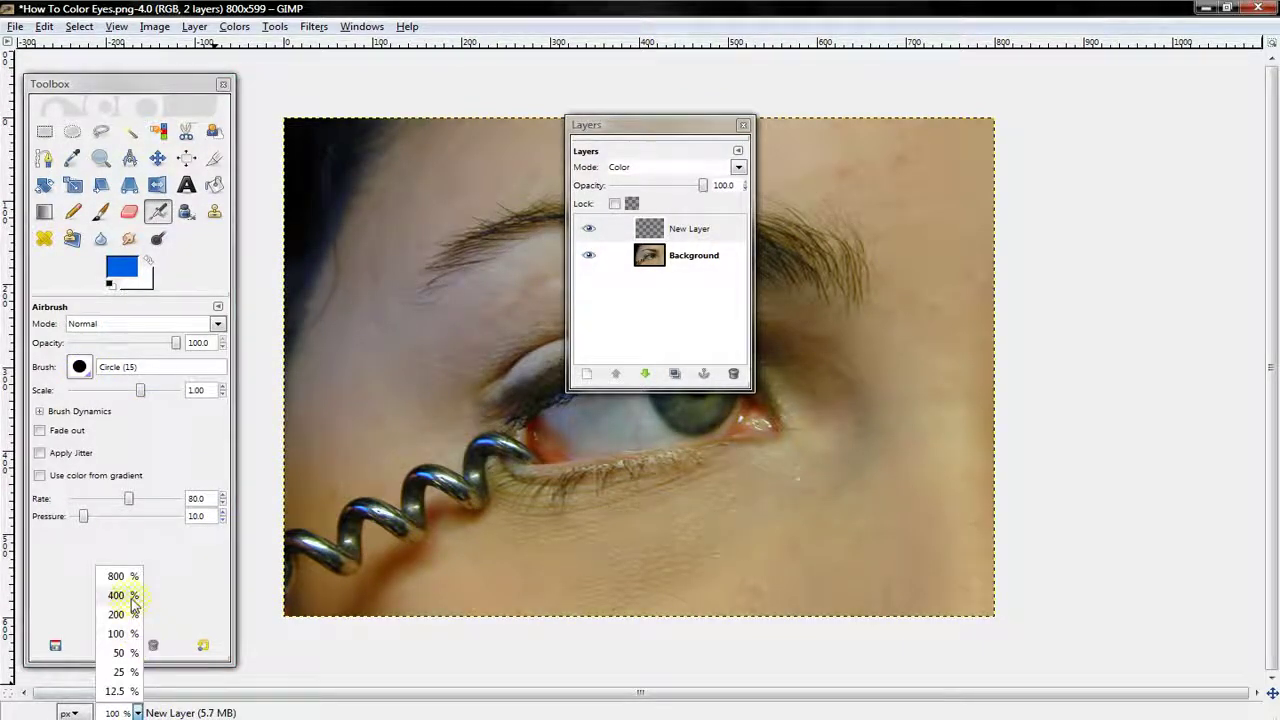
{"action": "left_click", "coordinate": [132, 599]}
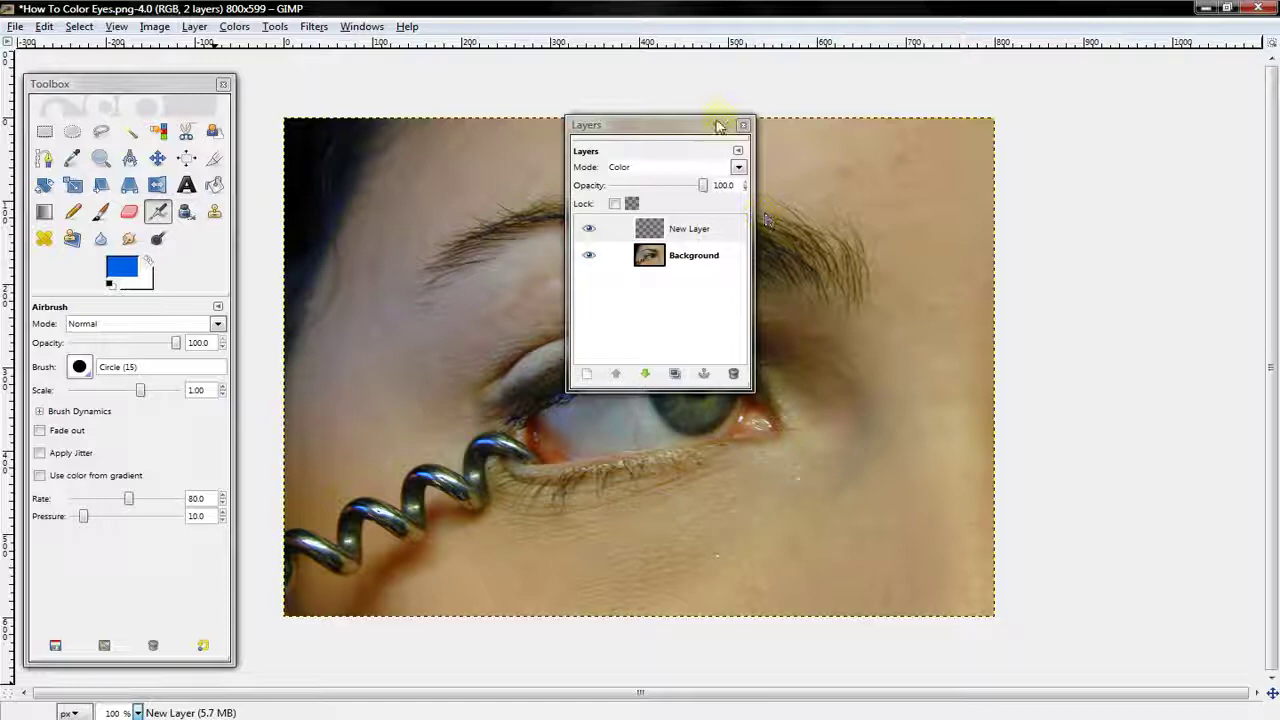
{"action": "left_click", "coordinate": [686, 131]}
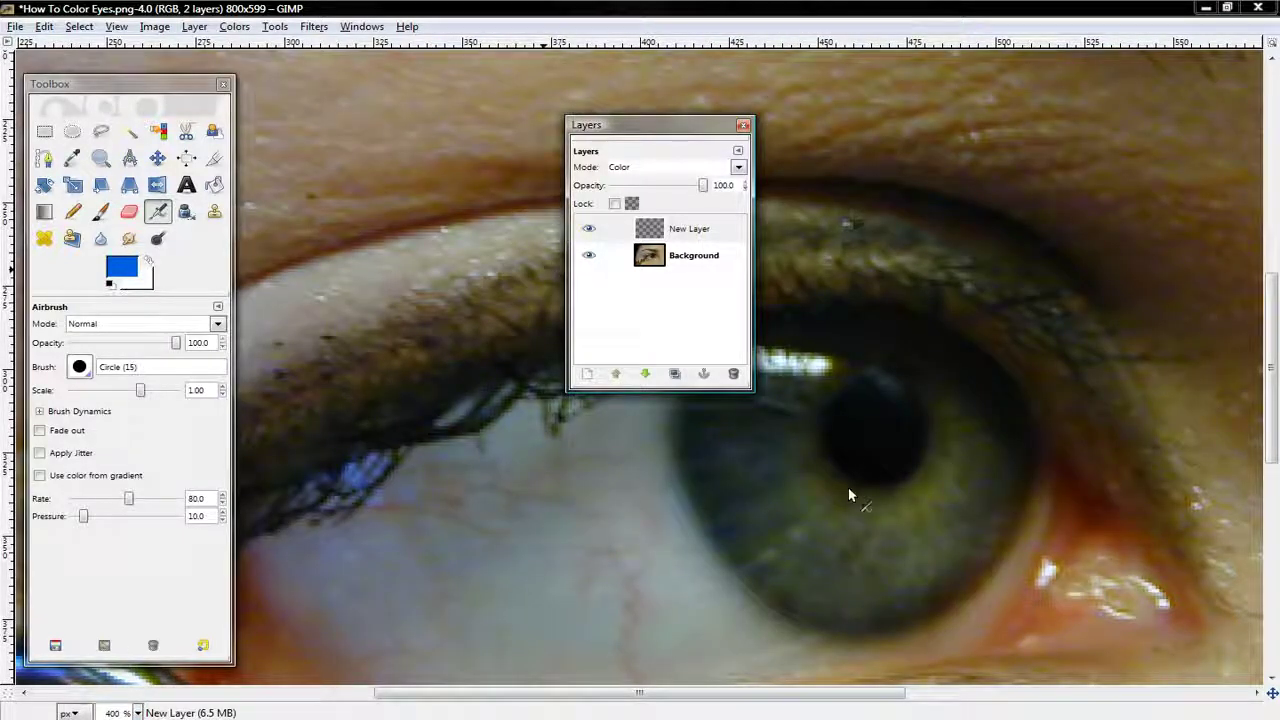
{"action": "mouse_move", "coordinate": [846, 521]}
{"action": "left_mouse_down"}
{"action": "mouse_move", "coordinate": [808, 460]}
{"action": "mouse_move", "coordinate": [813, 520]}
{"action": "mouse_move", "coordinate": [868, 536]}
{"action": "mouse_move", "coordinate": [972, 455]}
{"action": "mouse_move", "coordinate": [943, 394]}
{"action": "mouse_move", "coordinate": [896, 366]}
{"action": "mouse_move", "coordinate": [823, 400]}
{"action": "mouse_move", "coordinate": [838, 487]}
{"action": "mouse_move", "coordinate": [906, 482]}
{"action": "mouse_move", "coordinate": [955, 428]}
{"action": "mouse_move", "coordinate": [983, 517]}
{"action": "left_mouse_up"}
{"action": "mouse_move", "coordinate": [933, 571]}
{"action": "left_mouse_down"}
{"action": "mouse_move", "coordinate": [869, 569]}
{"action": "mouse_move", "coordinate": [809, 543]}
{"action": "mouse_move", "coordinate": [787, 513]}
{"action": "mouse_move", "coordinate": [788, 462]}
{"action": "mouse_move", "coordinate": [840, 364]}
{"action": "mouse_move", "coordinate": [806, 335]}
{"action": "mouse_move", "coordinate": [736, 371]}
{"action": "mouse_move", "coordinate": [721, 408]}
{"action": "mouse_move", "coordinate": [725, 486]}
{"action": "mouse_move", "coordinate": [764, 552]}
{"action": "mouse_move", "coordinate": [988, 464]}
{"action": "mouse_move", "coordinate": [937, 503]}
{"action": "mouse_move", "coordinate": [896, 562]}
{"action": "mouse_move", "coordinate": [860, 574]}
{"action": "mouse_move", "coordinate": [755, 468]}
{"action": "mouse_move", "coordinate": [790, 382]}
{"action": "mouse_move", "coordinate": [825, 356]}
{"action": "mouse_move", "coordinate": [942, 402]}
{"action": "mouse_move", "coordinate": [943, 486]}
{"action": "mouse_move", "coordinate": [870, 504]}
{"action": "mouse_move", "coordinate": [902, 534]}
{"action": "mouse_move", "coordinate": [955, 508]}
{"action": "mouse_move", "coordinate": [901, 403]}
{"action": "mouse_move", "coordinate": [880, 390]}
{"action": "mouse_move", "coordinate": [820, 412]}
{"action": "mouse_move", "coordinate": [879, 323]}
{"action": "mouse_move", "coordinate": [962, 368]}
{"action": "mouse_move", "coordinate": [1005, 450]}
{"action": "left_mouse_up"}
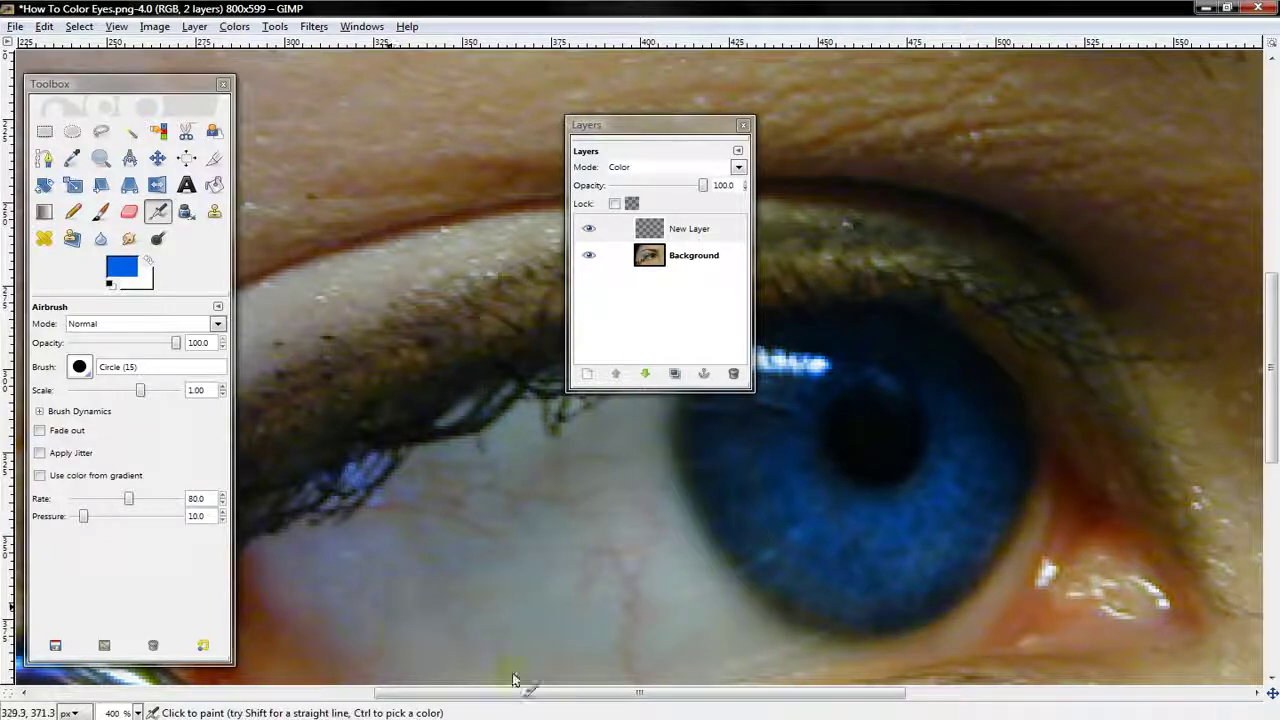
Step: Move the Layers dialog clear of the photo and select the new layer
{"action": "left_click", "coordinate": [137, 713]}
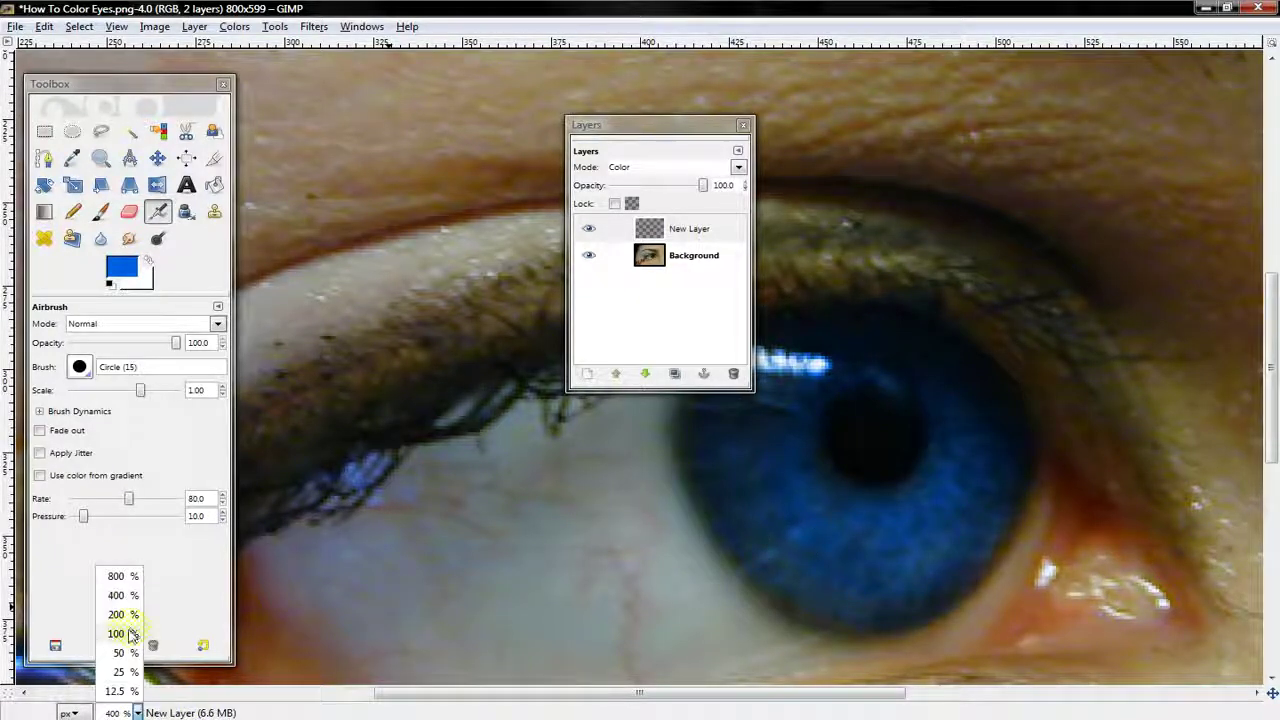
{"action": "left_click", "coordinate": [128, 634]}
{"action": "left_click_drag", "start_coordinate": [651, 125], "coordinate": [1134, 281]}
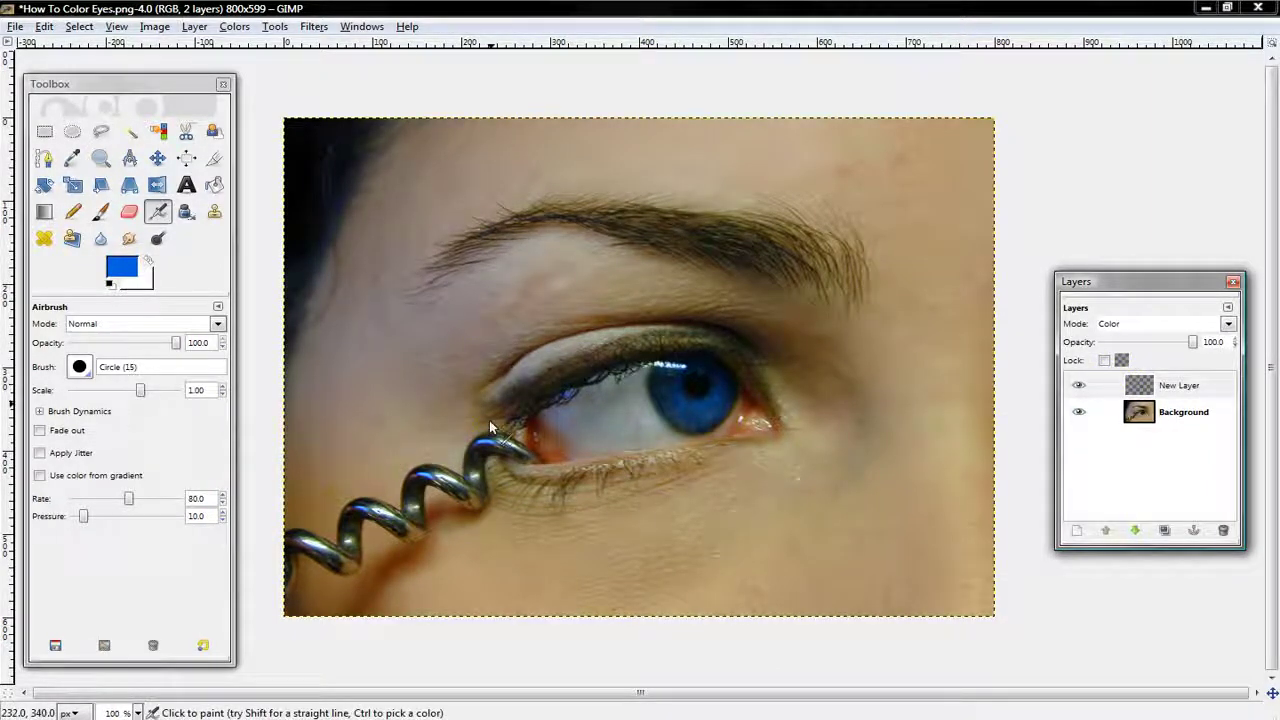
{"action": "left_click", "coordinate": [1100, 385]}
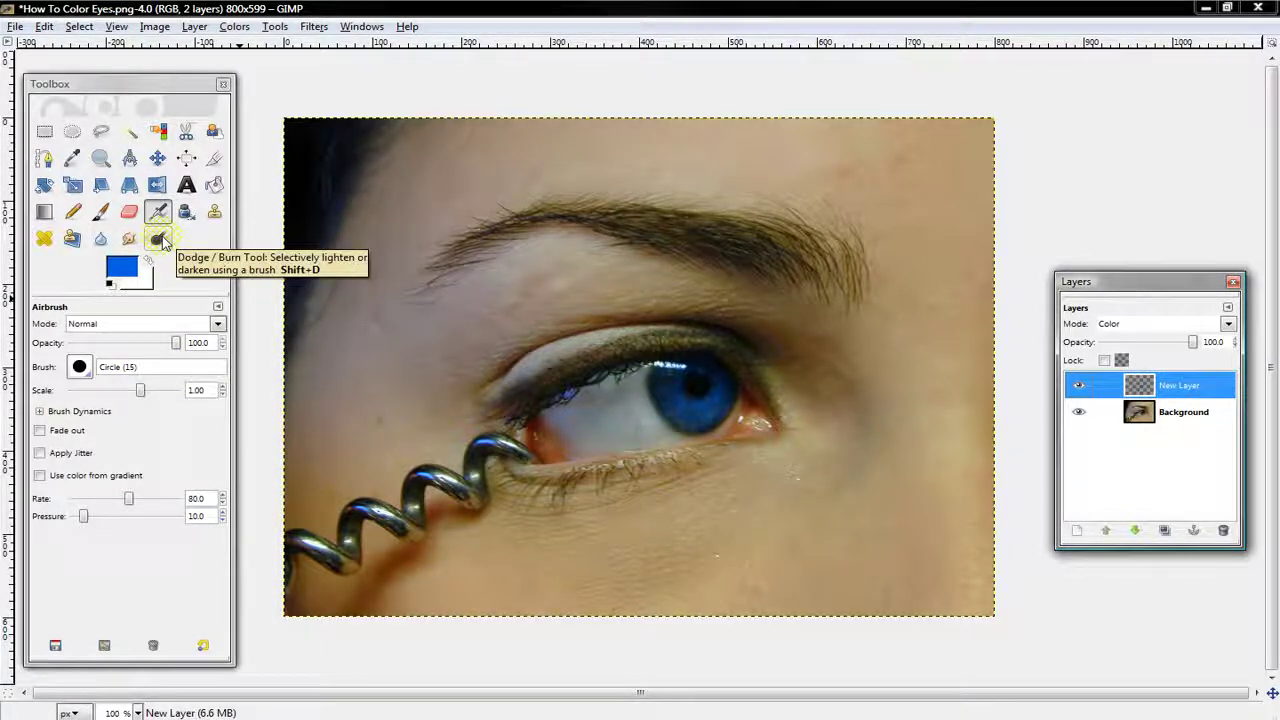
Step: Activate the Dodge / Burn tool and choose the Circle (03) brush for close work on the iris
{"action": "left_click", "coordinate": [160, 240]}
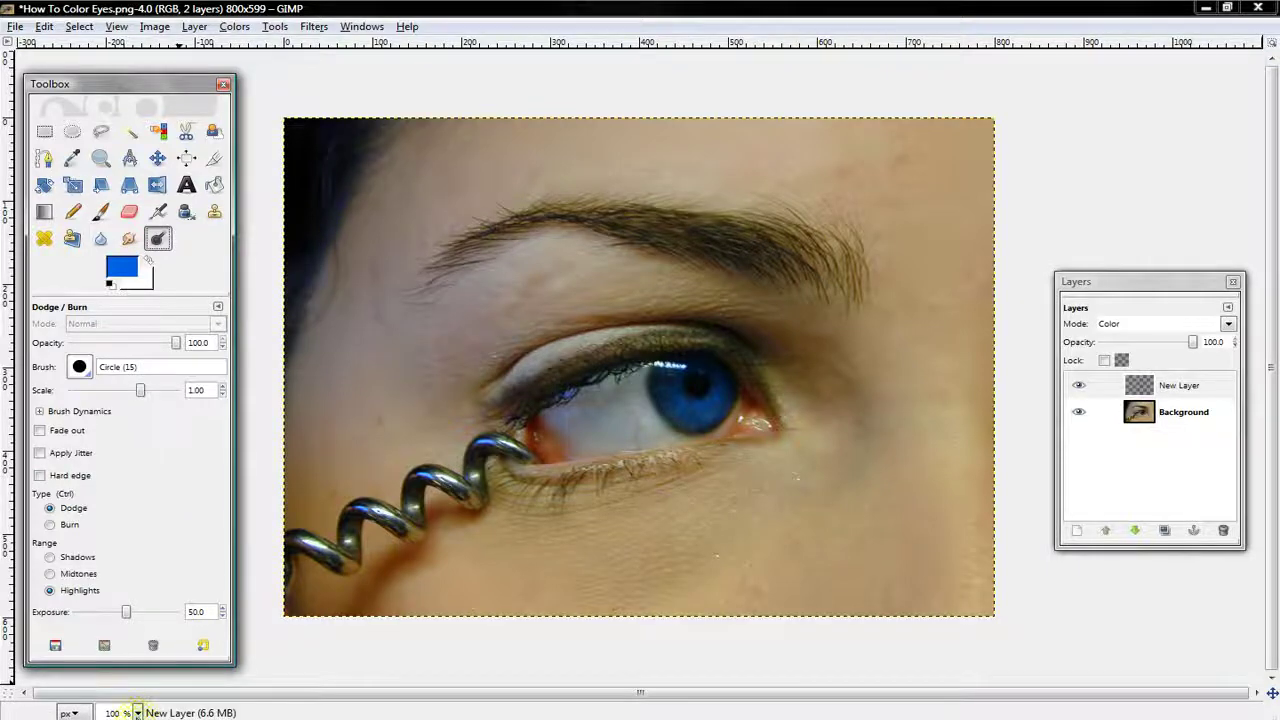
{"action": "left_click", "coordinate": [137, 712]}
{"action": "left_click", "coordinate": [118, 610]}
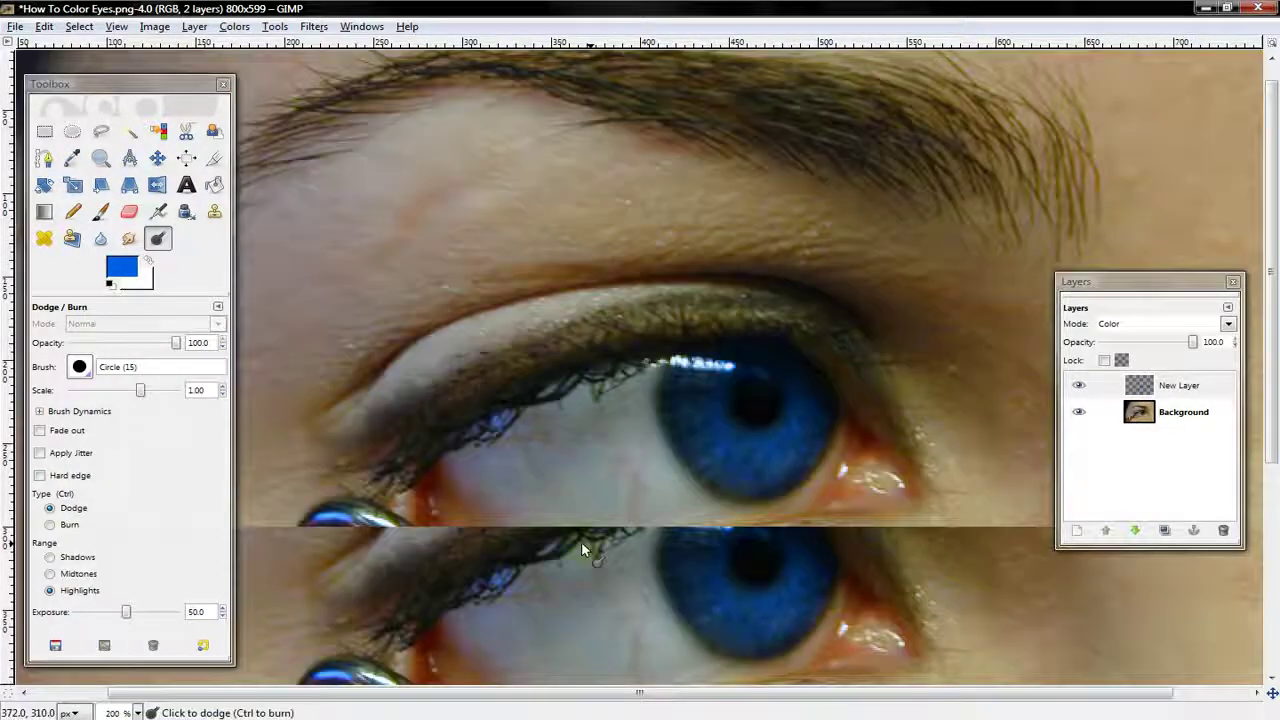
{"action": "left_click", "coordinate": [80, 367]}
{"action": "left_click", "coordinate": [173, 418]}
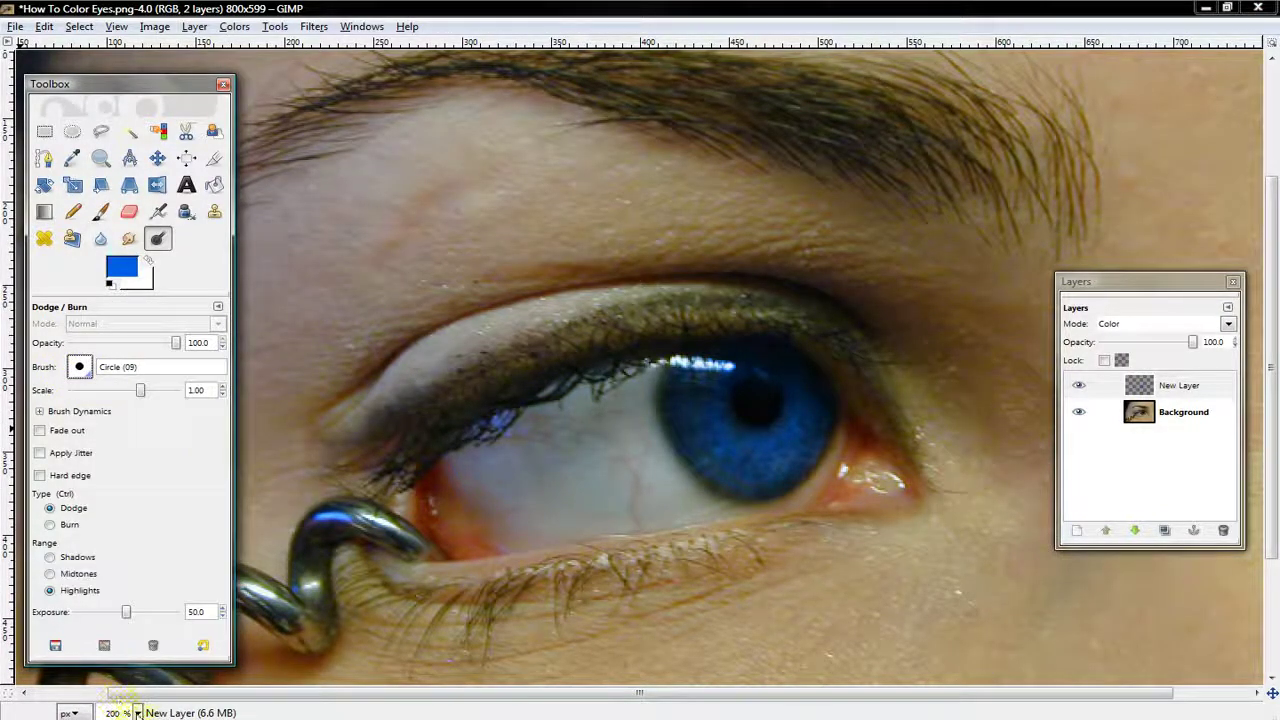
{"action": "left_click", "coordinate": [137, 712]}
{"action": "left_click", "coordinate": [118, 612]}
{"action": "key", "text": "3"}
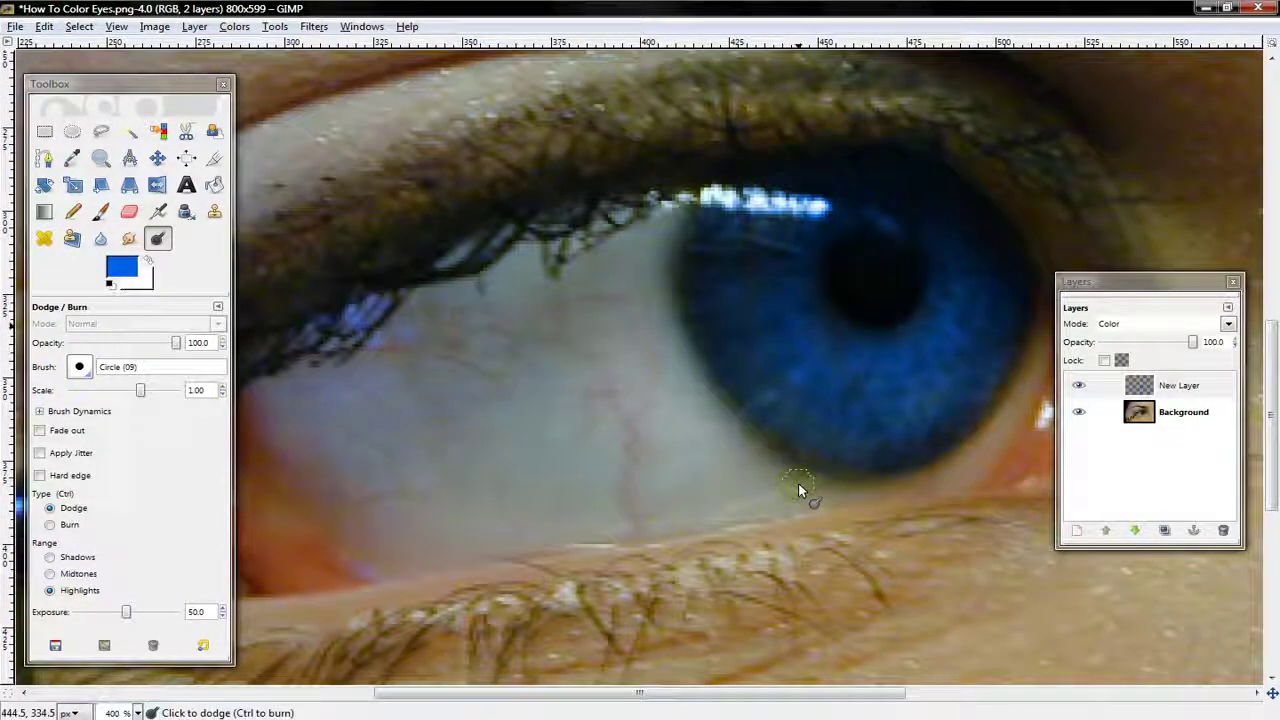
{"action": "left_click", "coordinate": [80, 367]}
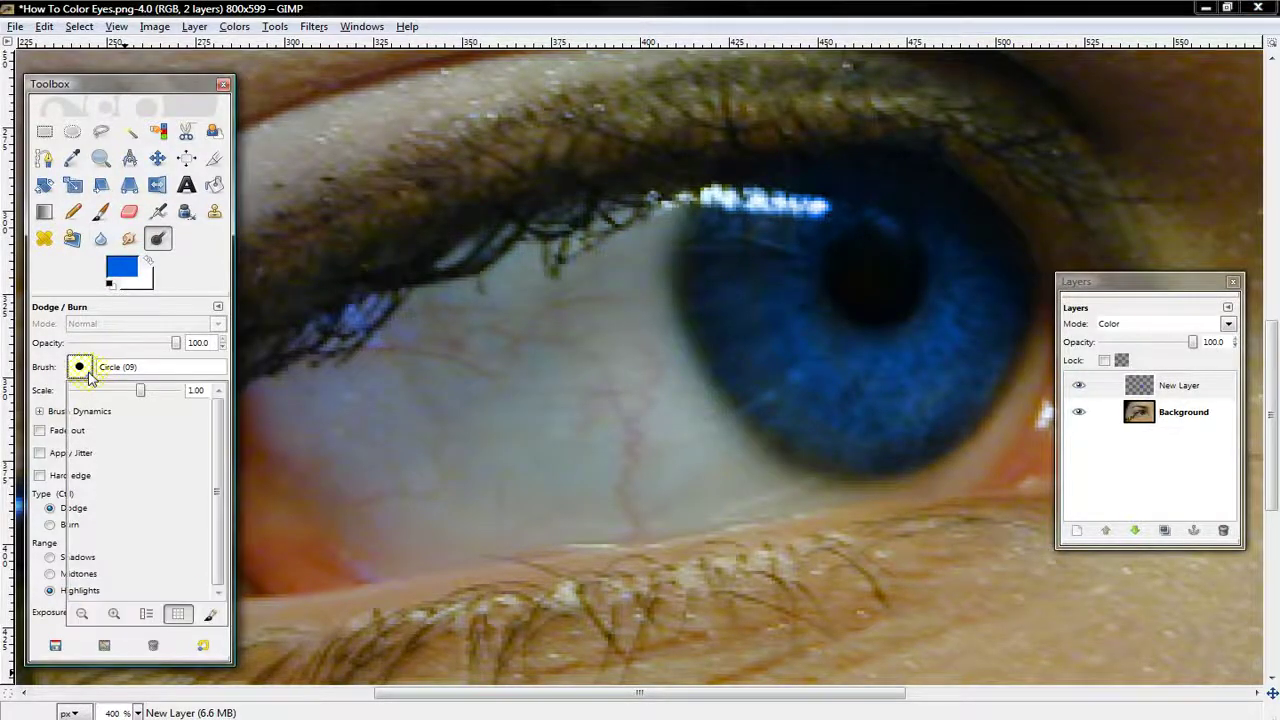
{"action": "left_click", "coordinate": [110, 416]}
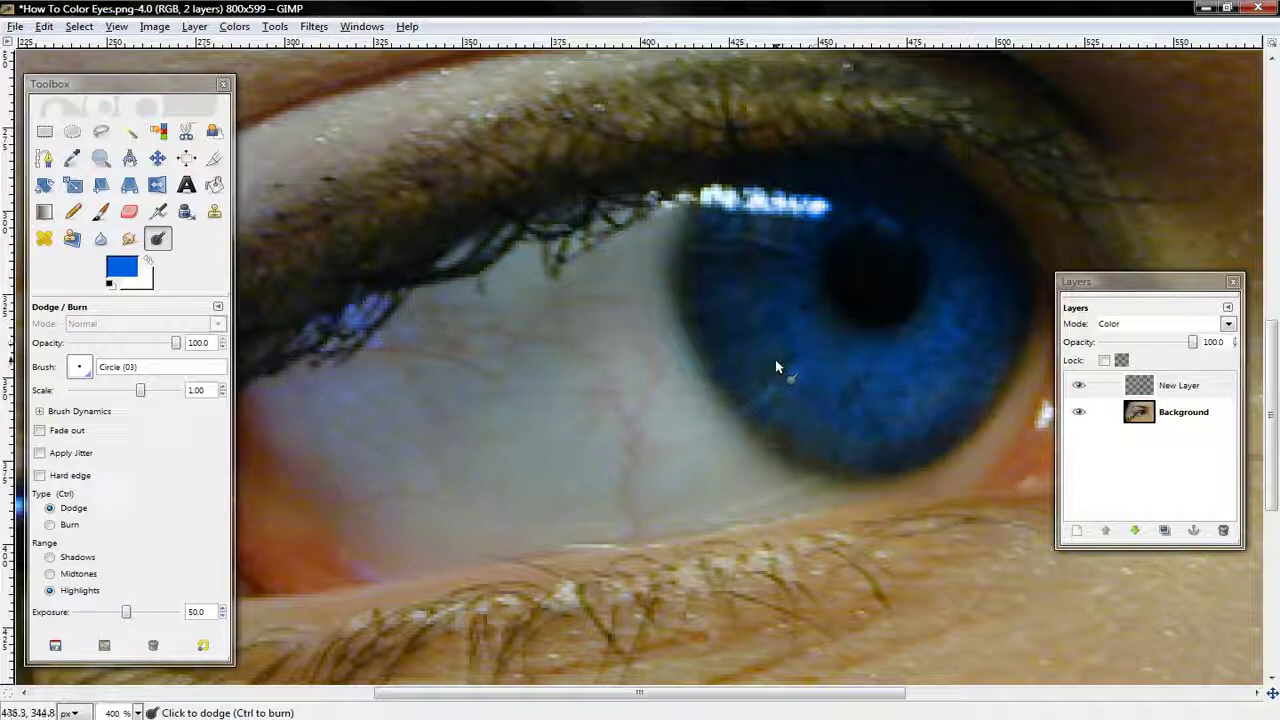
Step: Select the Background layer and dodge the fine light streaks in the lower part of the iris
{"action": "left_click", "coordinate": [1140, 410]}
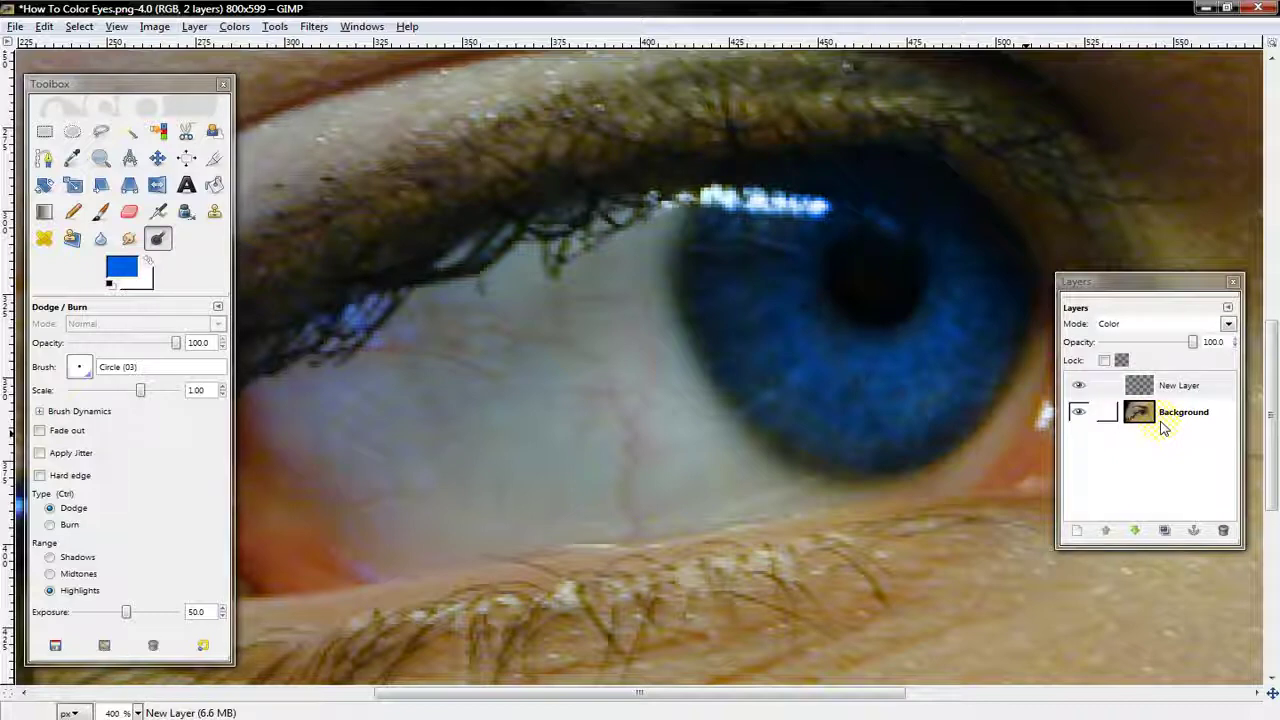
{"action": "left_click", "coordinate": [1163, 428]}
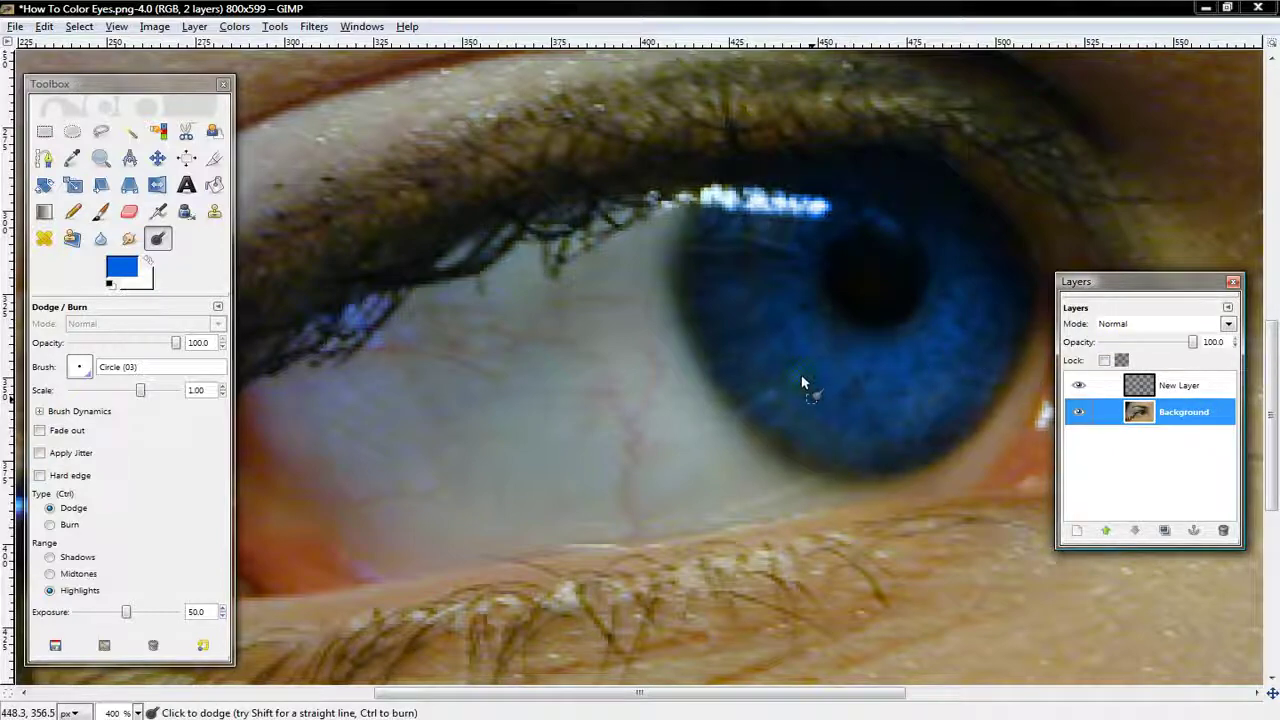
{"action": "left_click", "coordinate": [771, 398]}
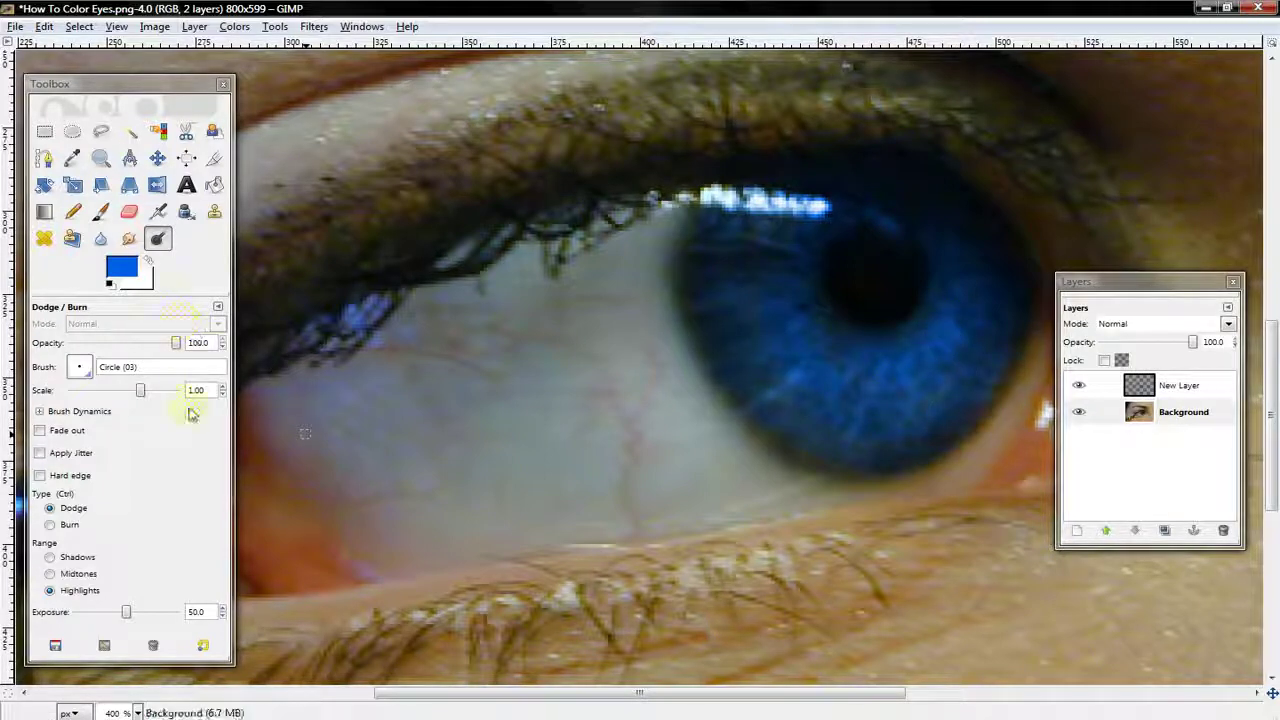
Step: Switch to the Circle (07) brush and dodge the iris all around the pupil to brighten its highlights
{"action": "left_click", "coordinate": [80, 367]}
{"action": "left_click", "coordinate": [152, 416]}
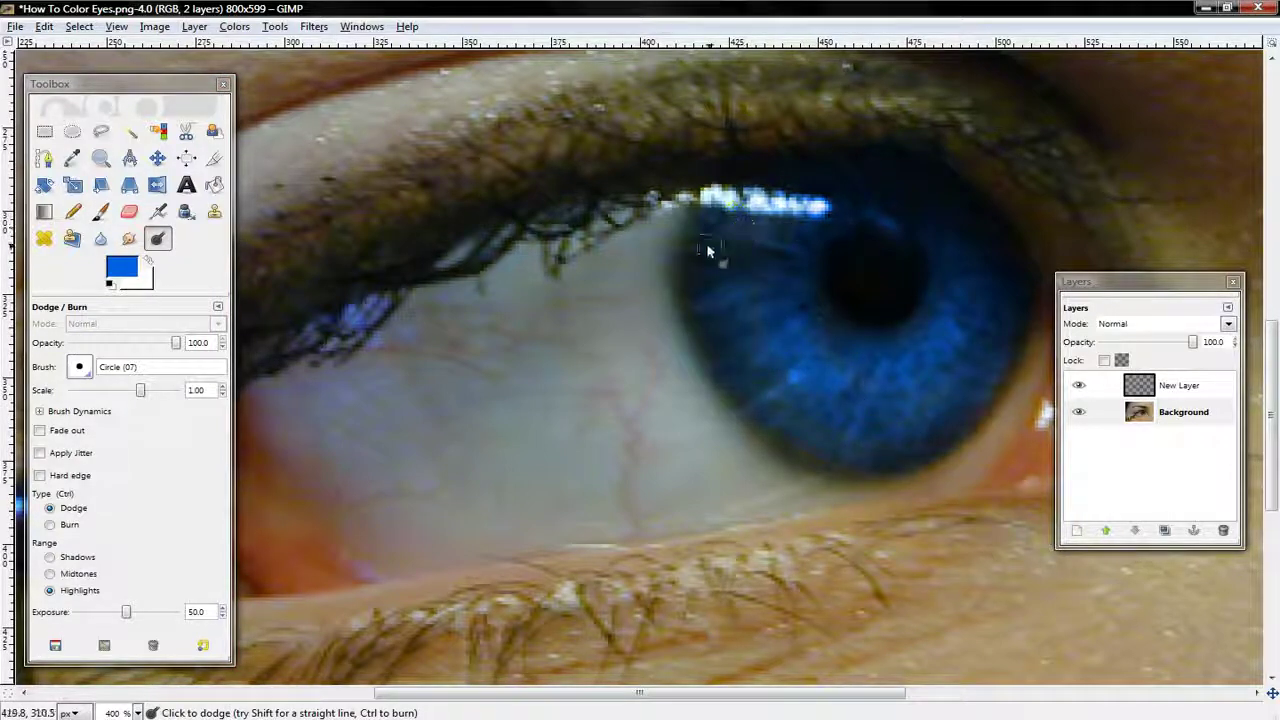
{"action": "mouse_move", "coordinate": [813, 371]}
{"action": "left_mouse_down"}
{"action": "mouse_move", "coordinate": [804, 299]}
{"action": "mouse_move", "coordinate": [894, 369]}
{"action": "mouse_move", "coordinate": [918, 416]}
{"action": "mouse_move", "coordinate": [911, 350]}
{"action": "mouse_move", "coordinate": [975, 359]}
{"action": "mouse_move", "coordinate": [957, 326]}
{"action": "mouse_move", "coordinate": [958, 286]}
{"action": "left_mouse_up"}
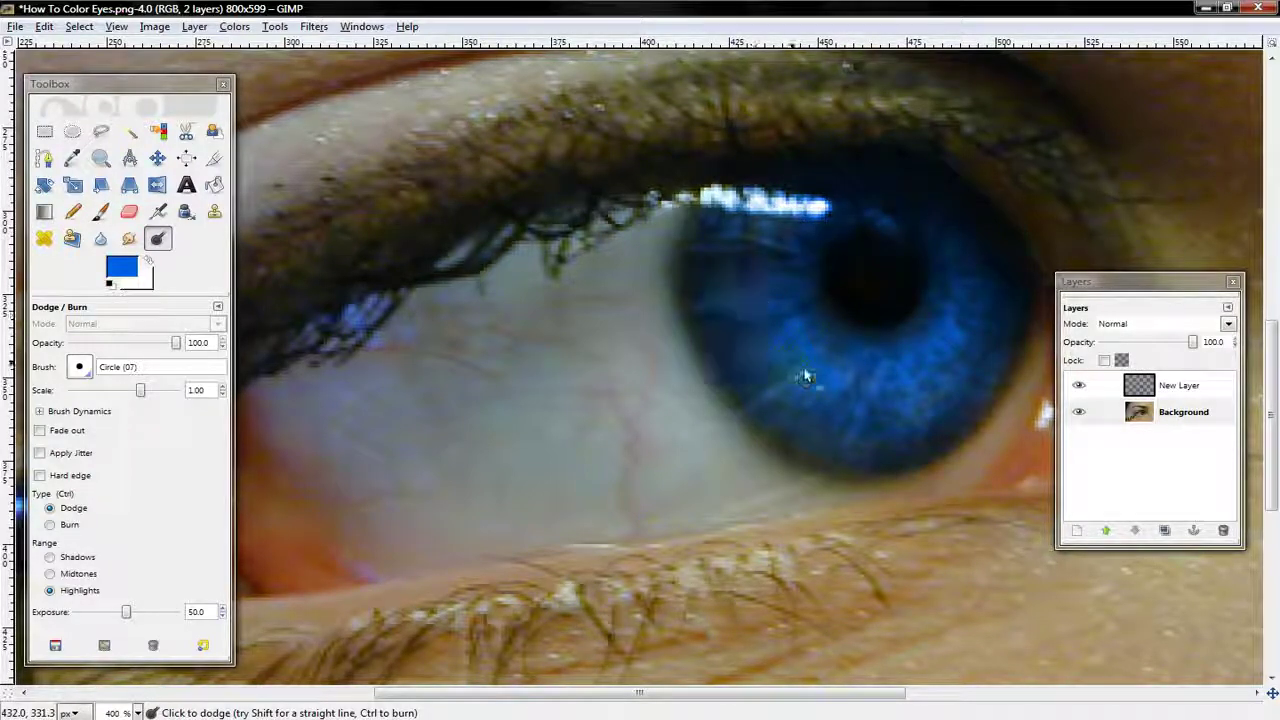
{"action": "mouse_move", "coordinate": [791, 368]}
{"action": "left_mouse_down"}
{"action": "mouse_move", "coordinate": [810, 337]}
{"action": "mouse_move", "coordinate": [772, 312]}
{"action": "left_mouse_up"}
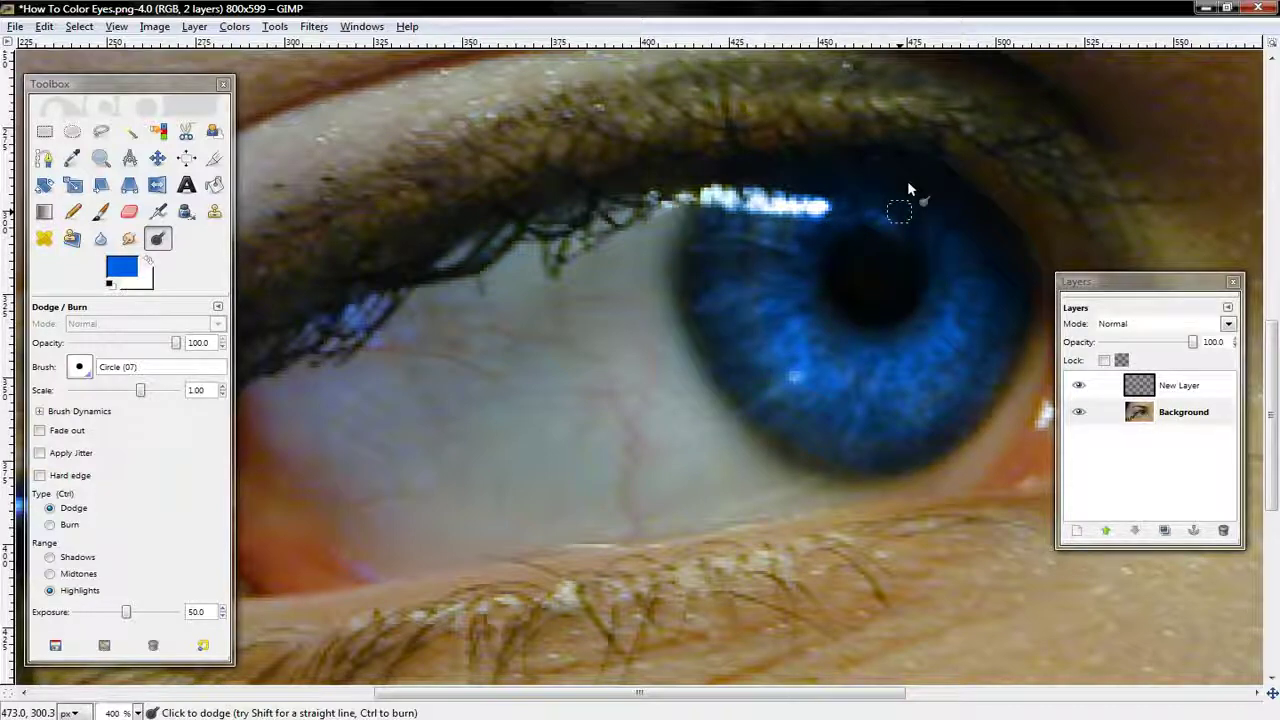
{"action": "mouse_move", "coordinate": [908, 183]}
{"action": "left_mouse_down"}
{"action": "mouse_move", "coordinate": [926, 238]}
{"action": "mouse_move", "coordinate": [958, 244]}
{"action": "mouse_move", "coordinate": [970, 289]}
{"action": "mouse_move", "coordinate": [969, 331]}
{"action": "mouse_move", "coordinate": [933, 397]}
{"action": "mouse_move", "coordinate": [900, 373]}
{"action": "left_mouse_up"}
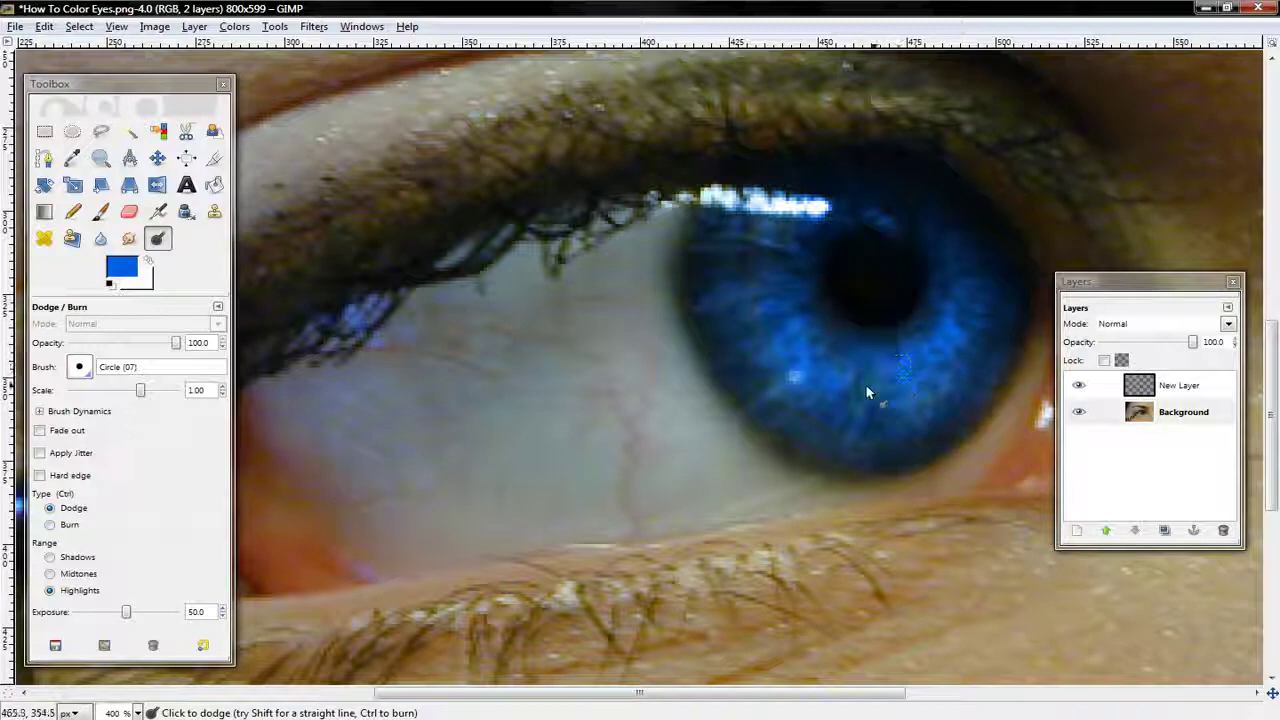
{"action": "mouse_move", "coordinate": [834, 441]}
{"action": "left_mouse_down"}
{"action": "mouse_move", "coordinate": [850, 408]}
{"action": "mouse_move", "coordinate": [758, 379]}
{"action": "left_mouse_up"}
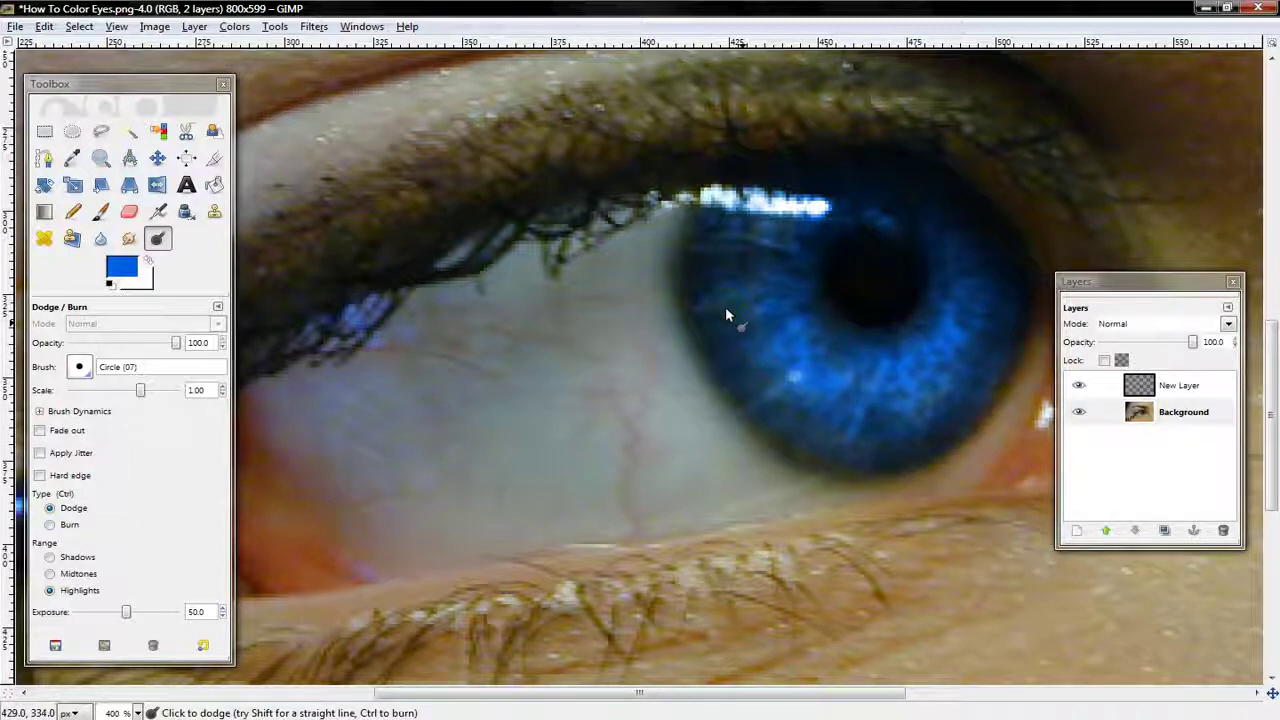
{"action": "mouse_move", "coordinate": [727, 315]}
{"action": "left_mouse_down"}
{"action": "mouse_move", "coordinate": [767, 225]}
{"action": "mouse_move", "coordinate": [764, 289]}
{"action": "mouse_move", "coordinate": [778, 316]}
{"action": "mouse_move", "coordinate": [860, 373]}
{"action": "mouse_move", "coordinate": [904, 378]}
{"action": "mouse_move", "coordinate": [766, 343]}
{"action": "left_mouse_up"}
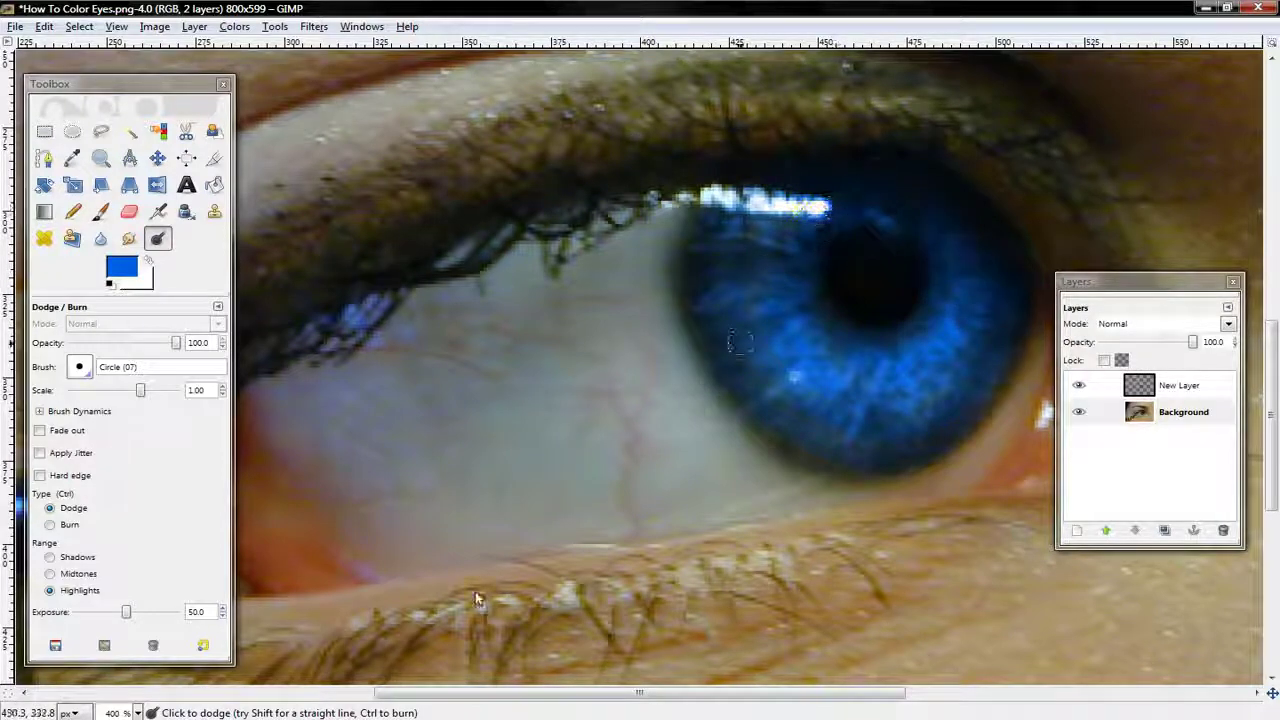
Step: Show the whole photo at 100% and close the Layers dialog
{"action": "left_click", "coordinate": [137, 713]}
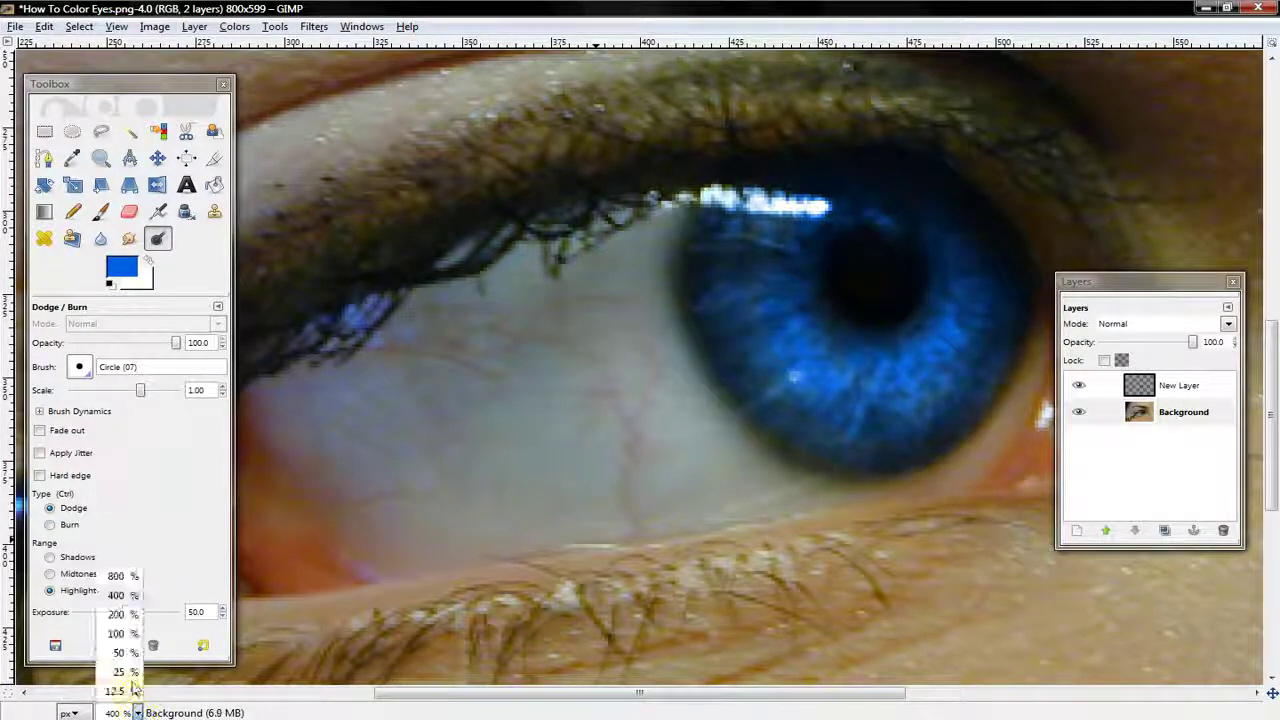
{"action": "left_click", "coordinate": [125, 634]}
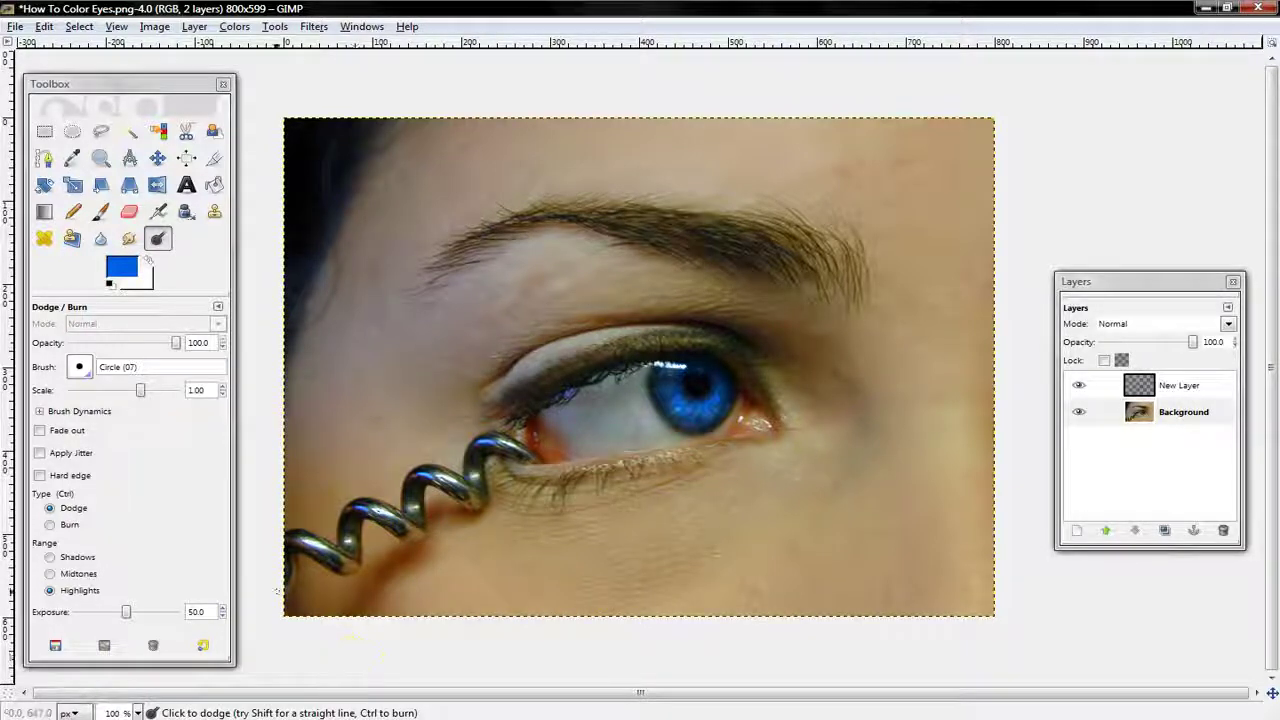
{"action": "left_click", "coordinate": [1233, 282]}
Step: Revert How To Color Eyes.png to the version saved on disk, discarding the eye edits
{"action": "left_click", "coordinate": [15, 26]}
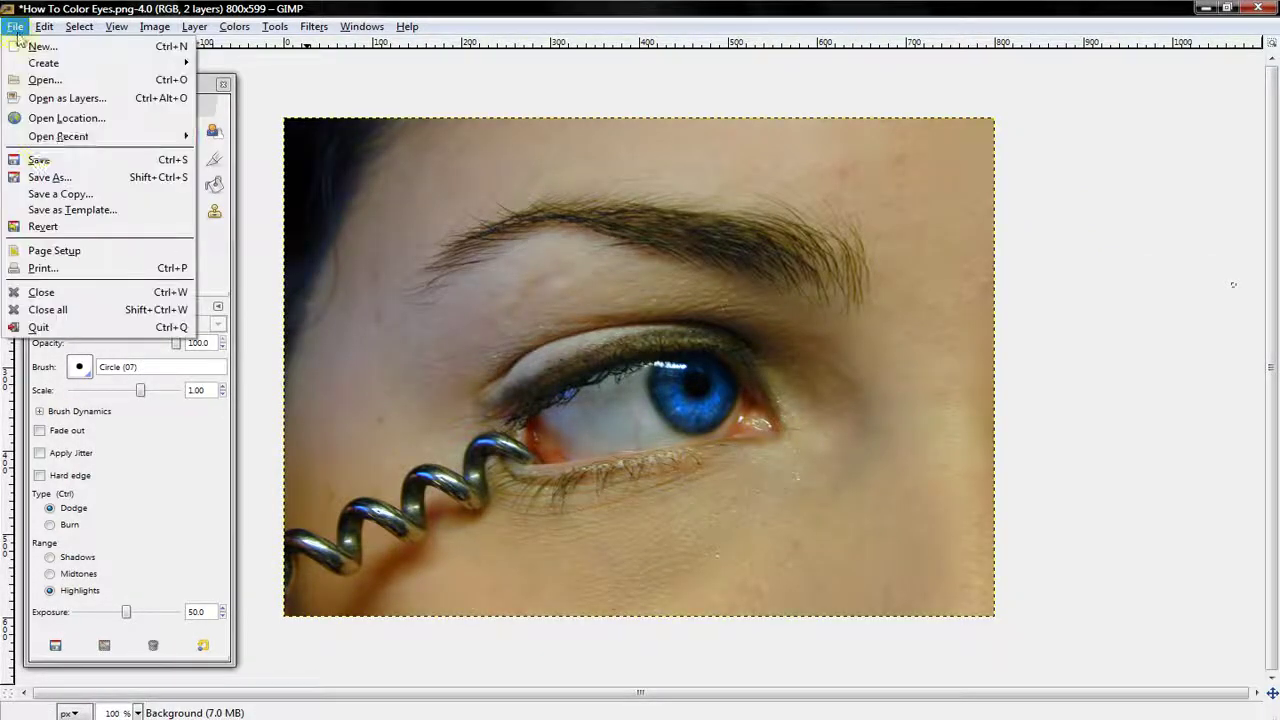
{"action": "left_click", "coordinate": [62, 228]}
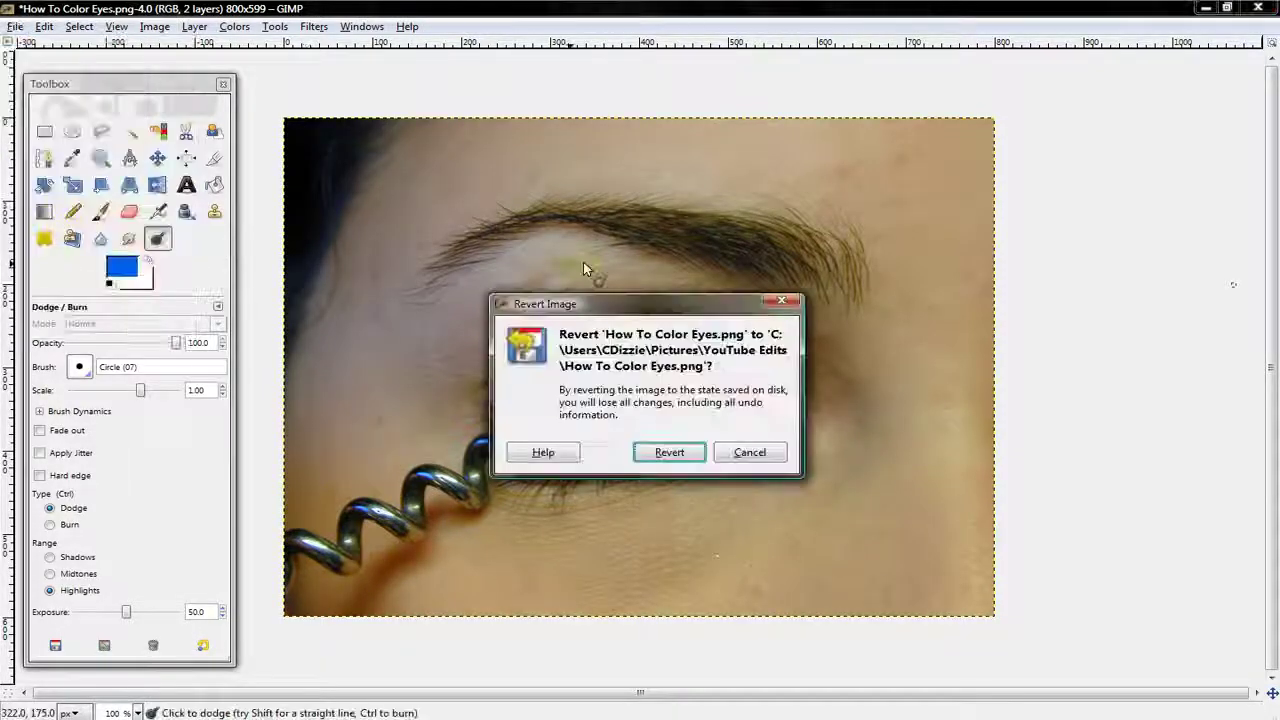
{"action": "left_click_drag", "start_coordinate": [600, 292], "coordinate": [1063, 254]}
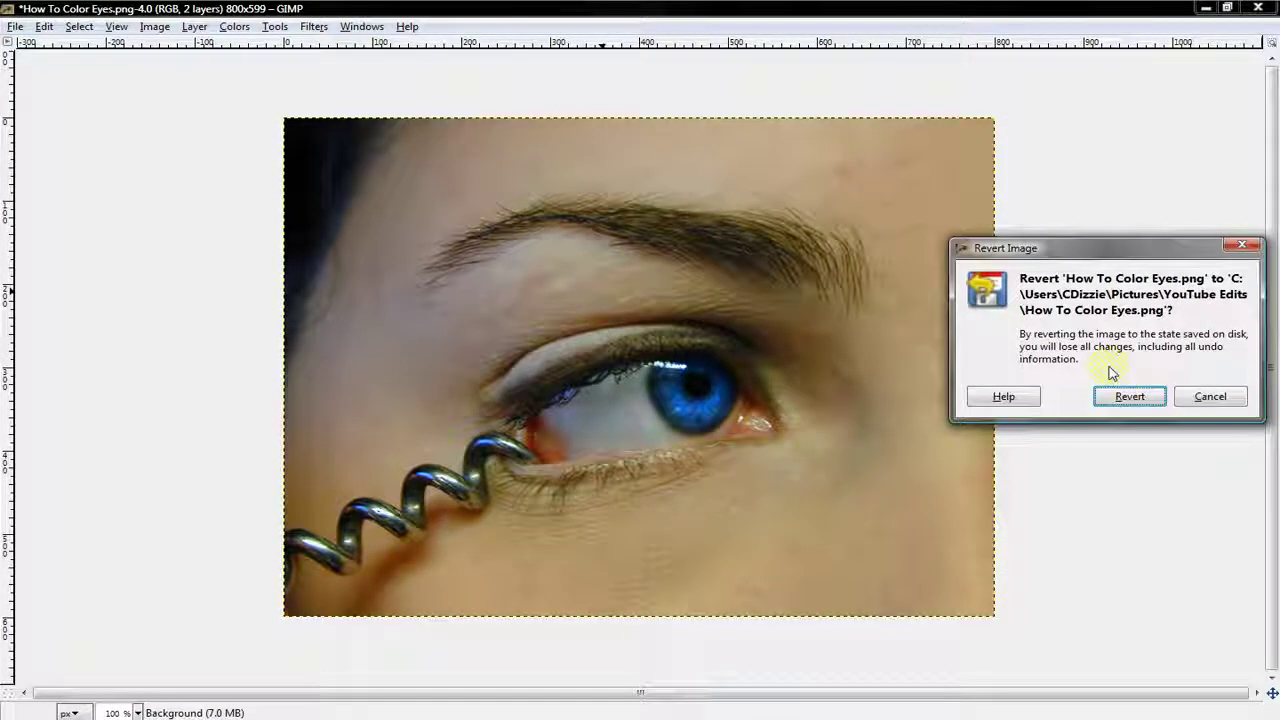
{"action": "left_click", "coordinate": [1131, 397]}
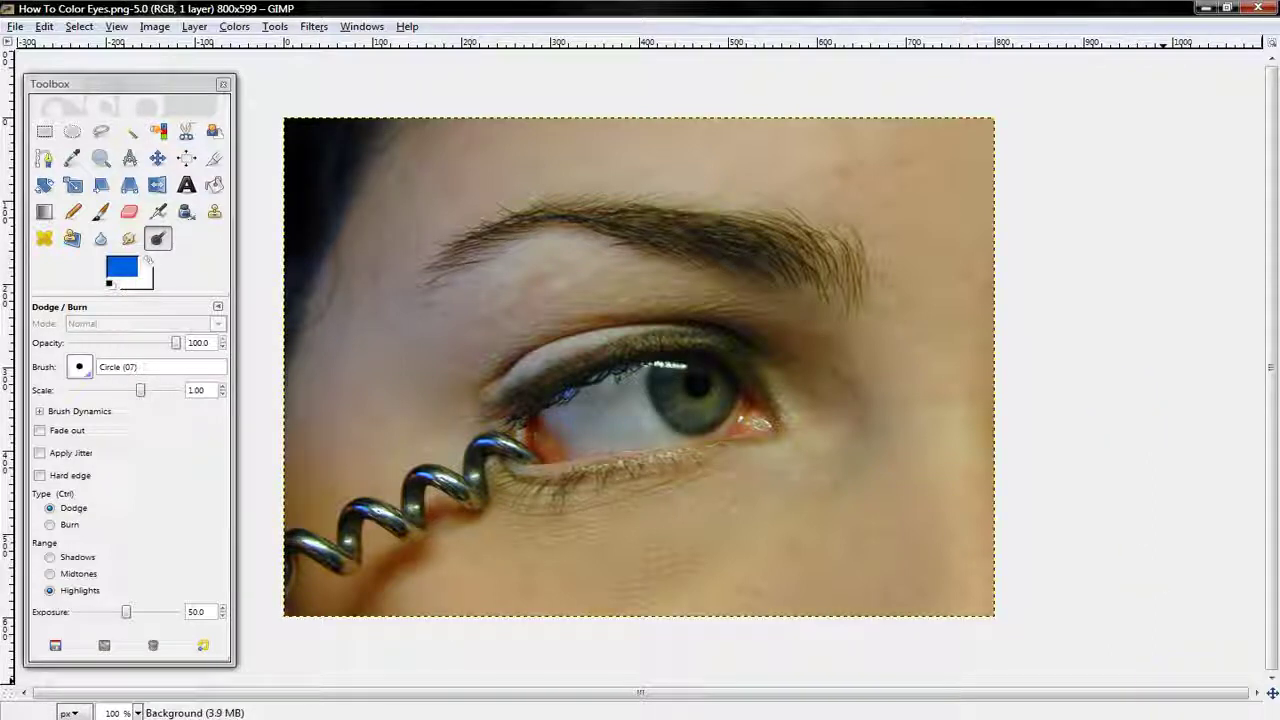
{"action": "right_click", "coordinate": [1150, 719]}
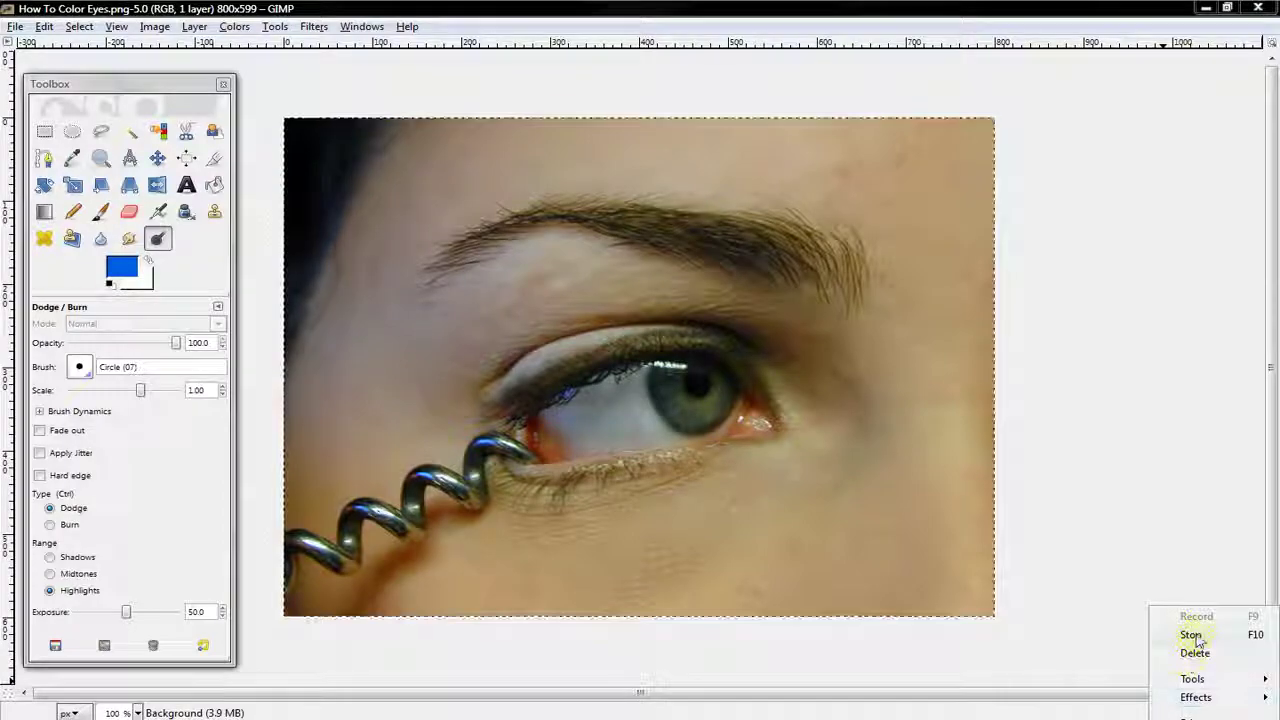